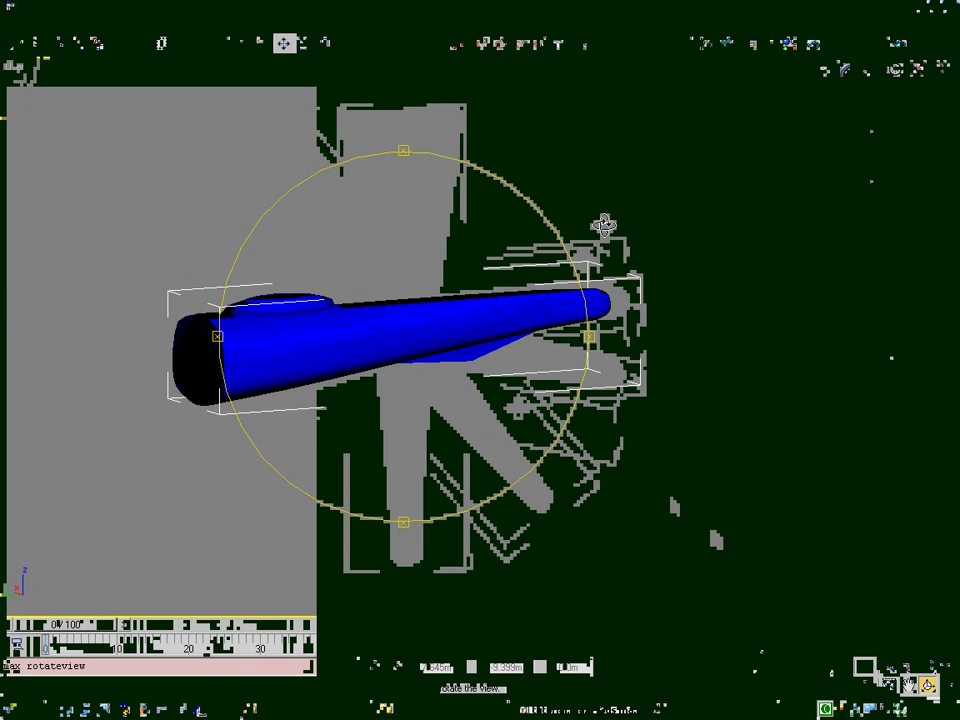
Orbit the User viewport to see the rear of the blue fuselage.
left_click_drag(414, 347, 470, 494)
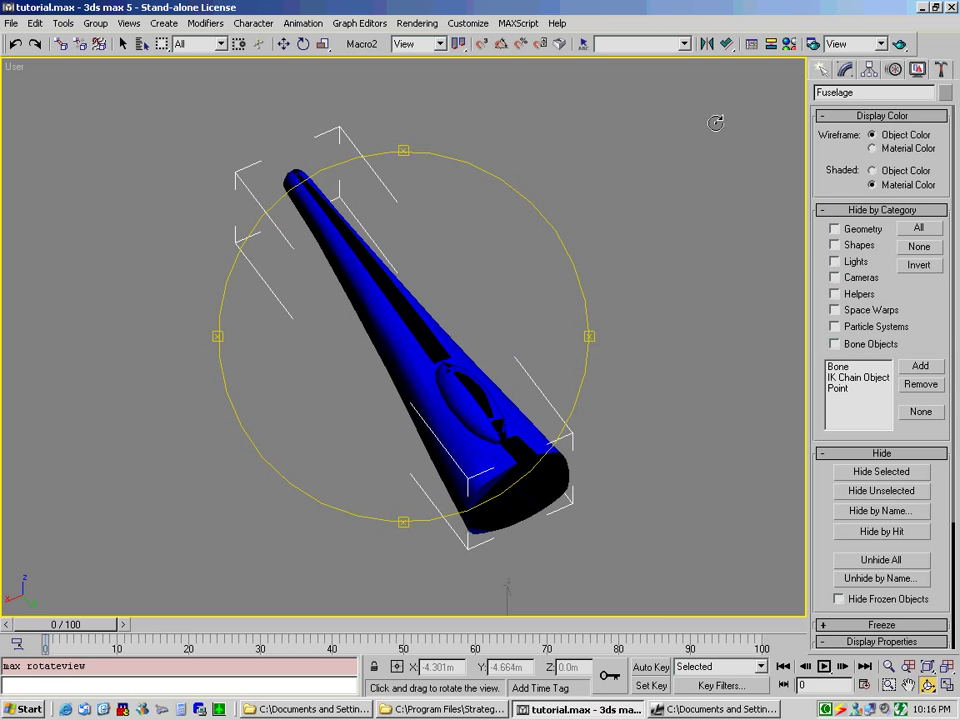
Render the current viewport view of the fuselage with F9.
key("F9")
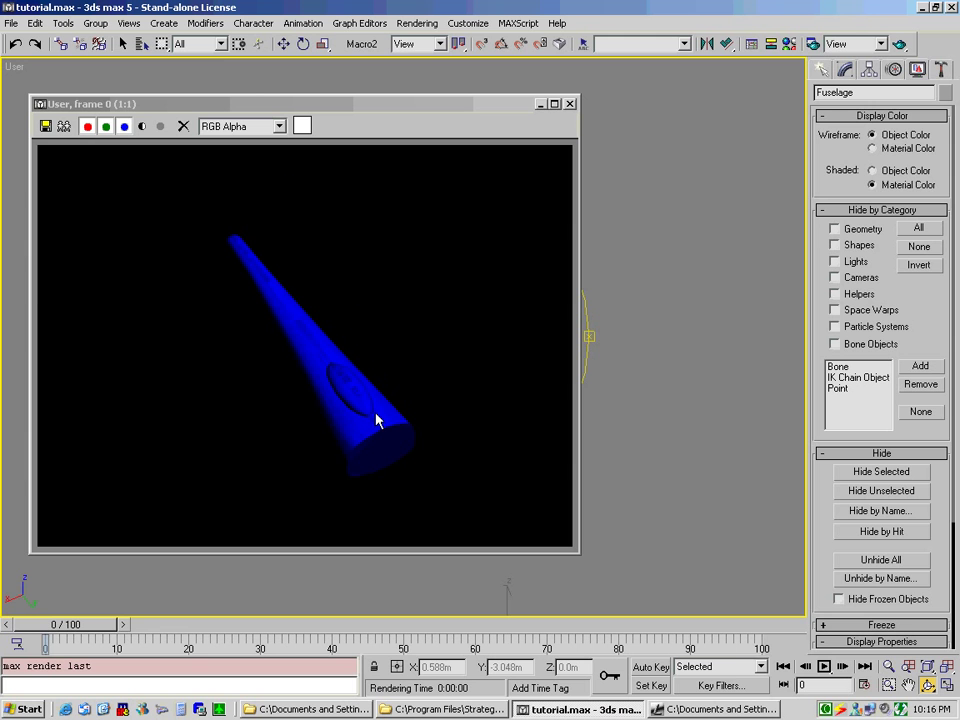
Close the render frame and select the lower UVW Mapping modifier in the fuselage's stack.
left_click(570, 104)
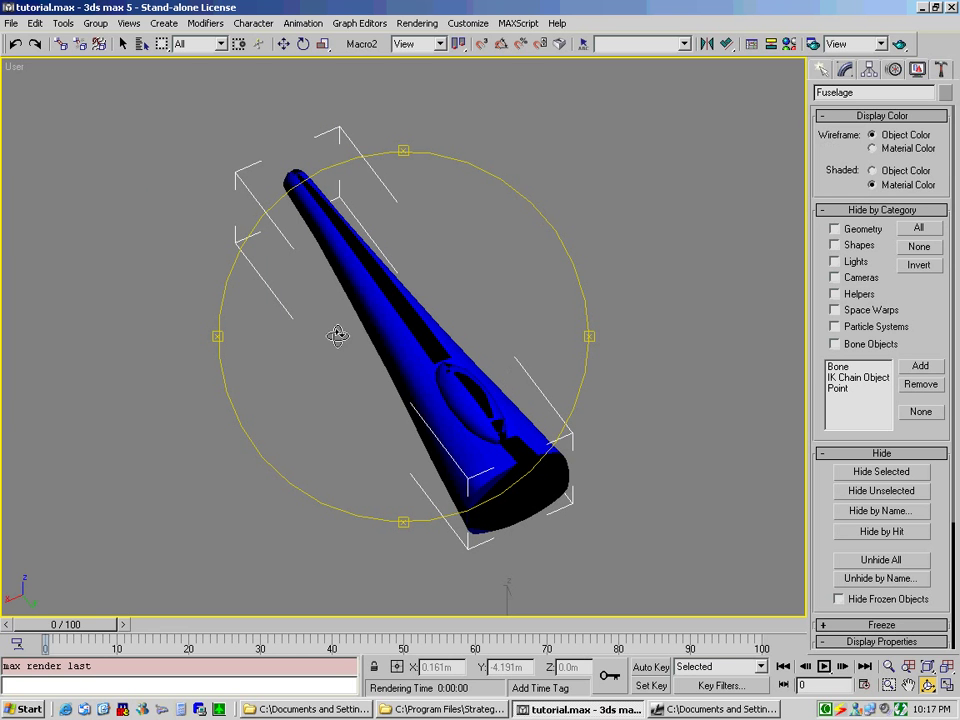
left_click(844, 69)
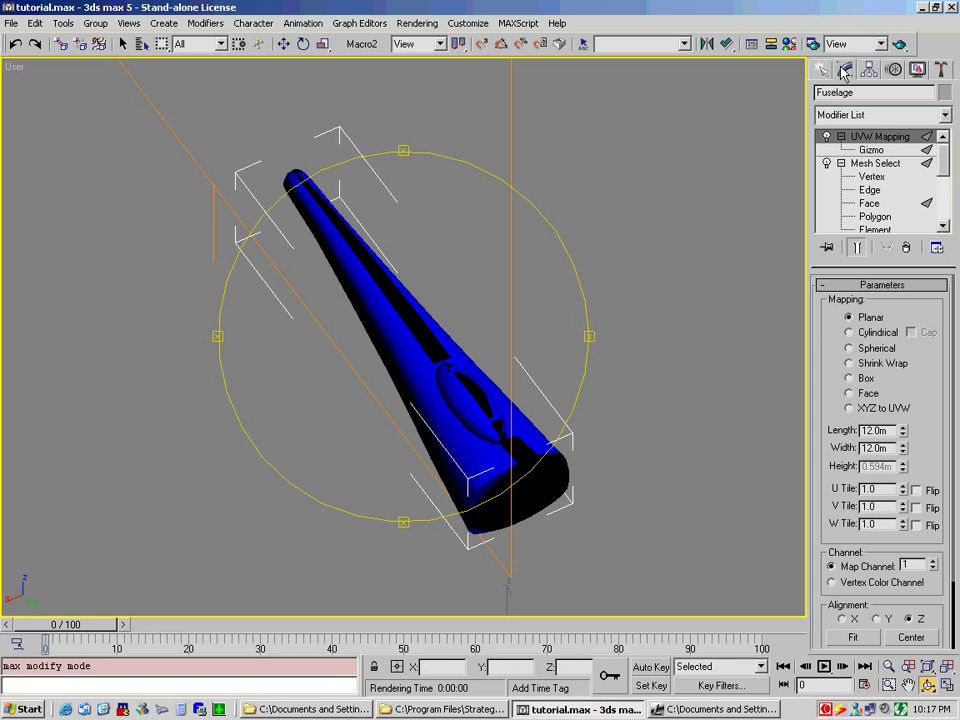
left_click(940, 228)
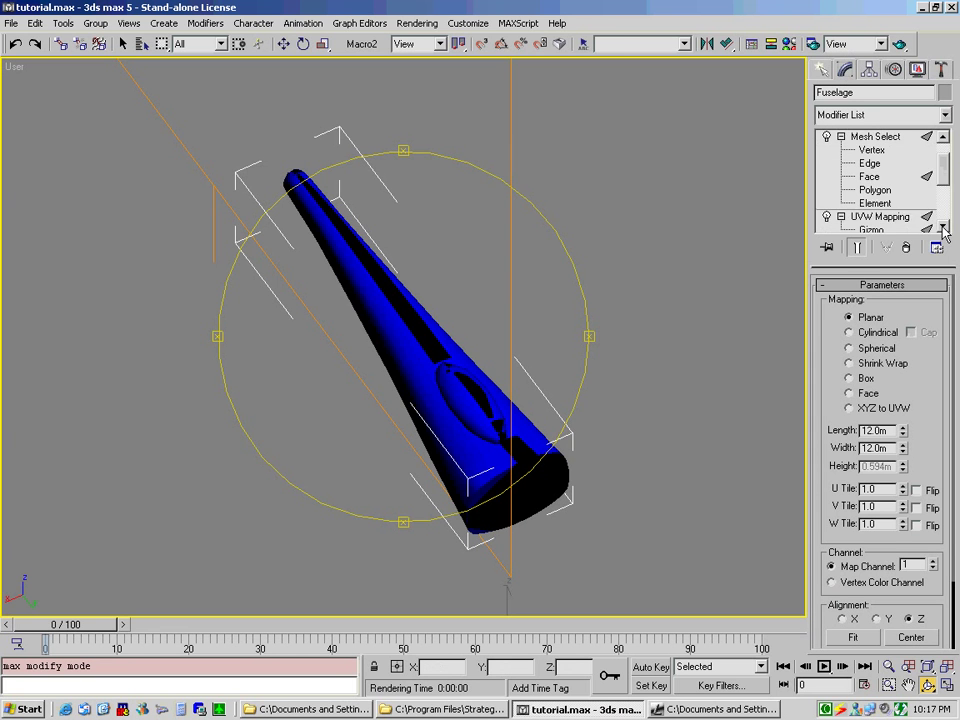
left_click(940, 226)
left_click(860, 180)
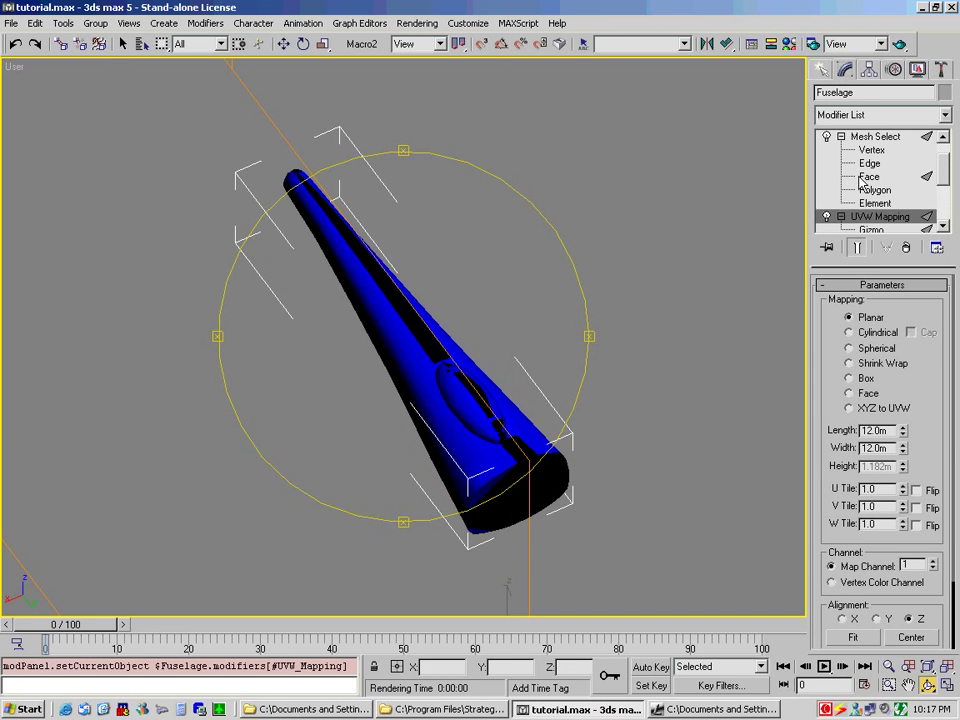
Orbit to a side view and add an Unwrap UVW modifier above UVW Mapping.
left_click_drag(536, 381, 355, 327)
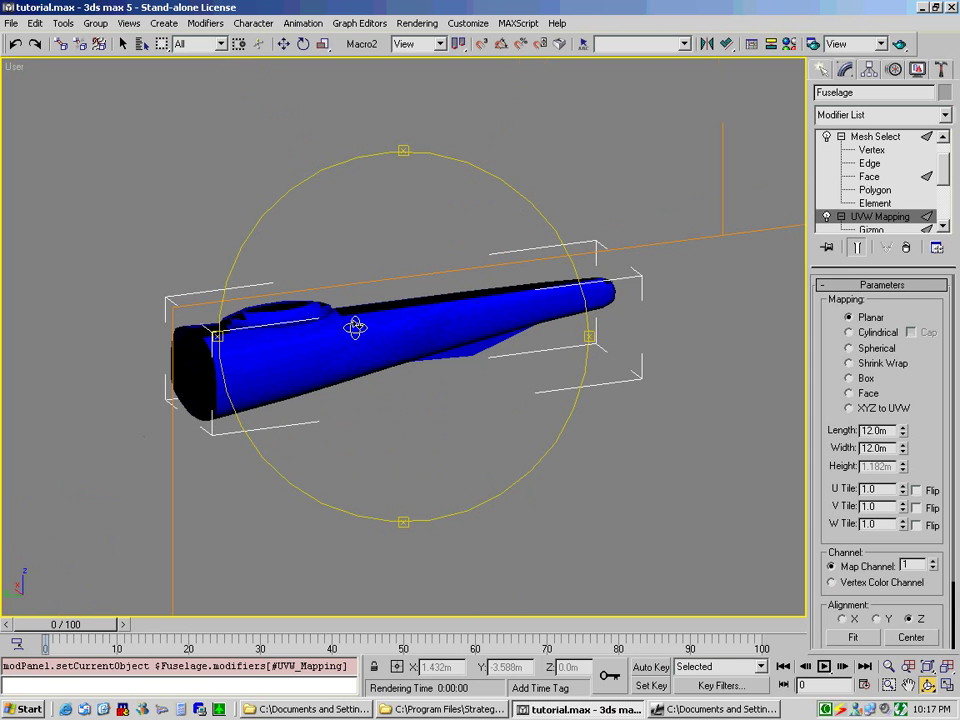
left_click(945, 118)
scroll(870, 560, "down", 15)
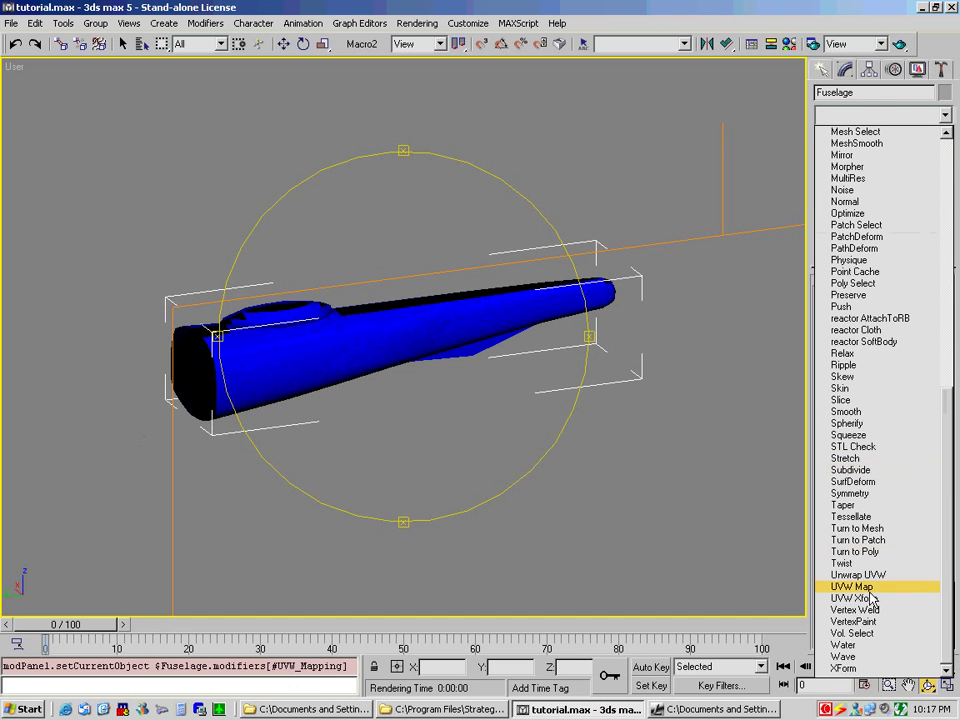
left_click(856, 576)
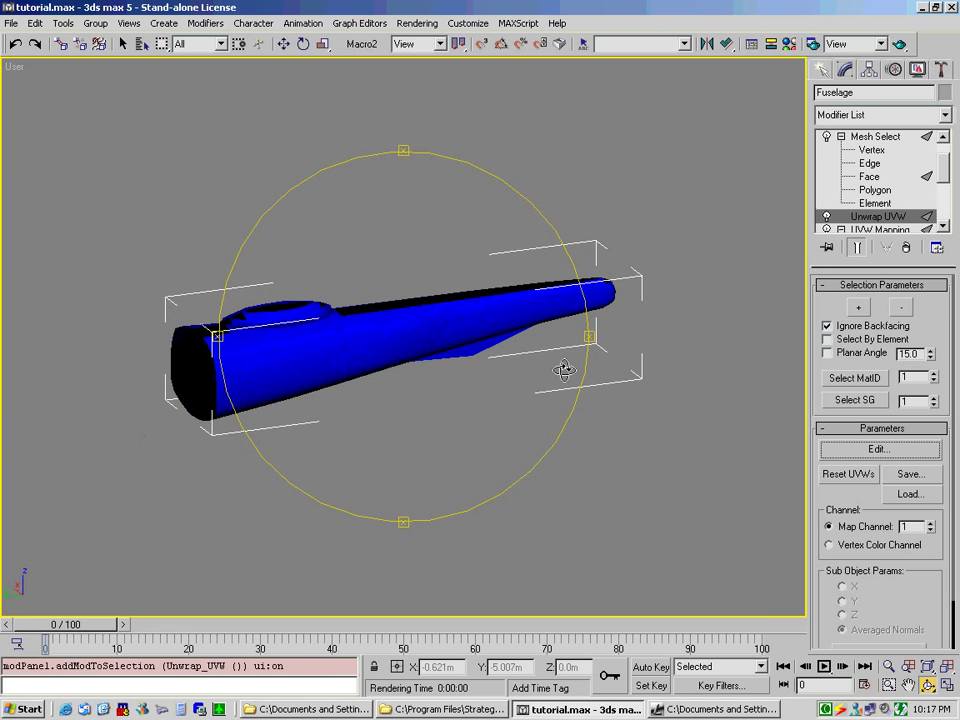
Open the Edit UVWs window and center the fuselage's UV mesh.
left_click(878, 450)
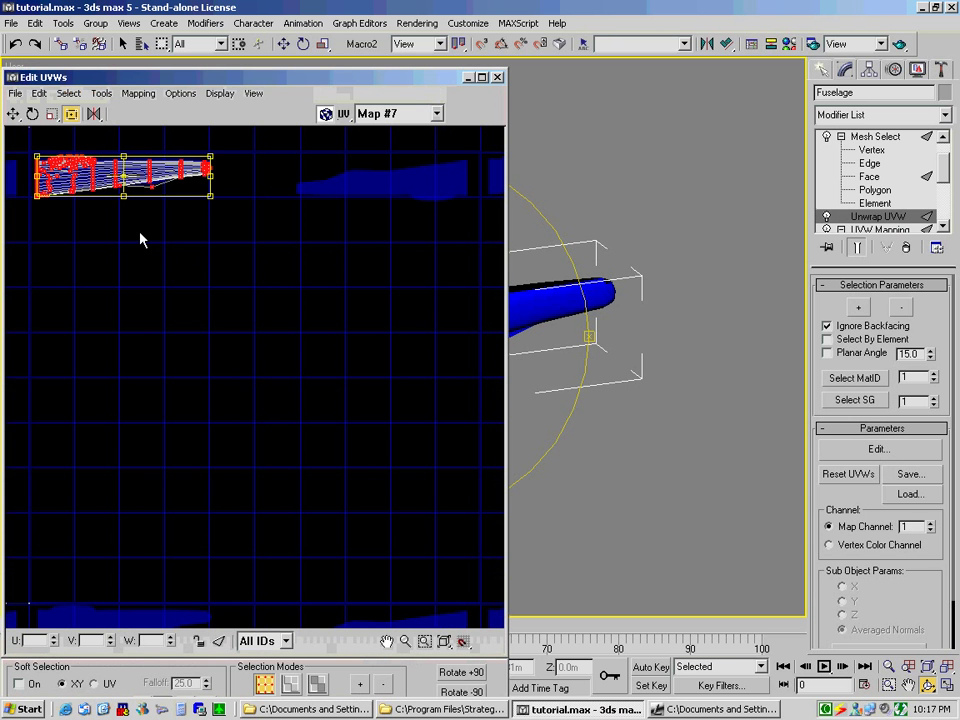
middle_click_drag(139, 229, 195, 289)
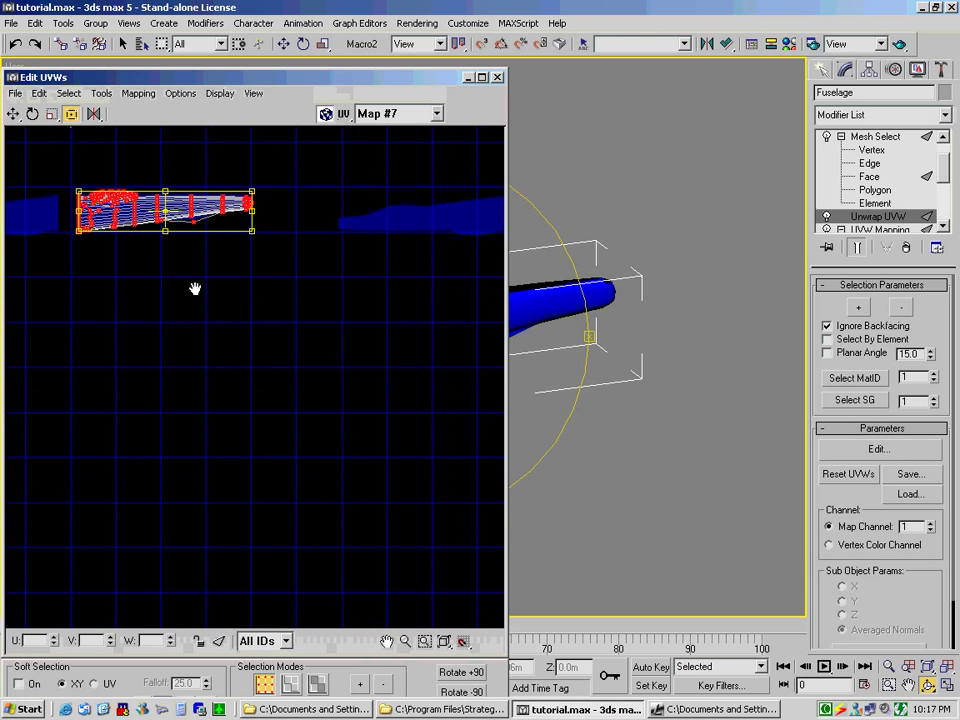
scroll(257, 345, "down", 2)
scroll(289, 364, "up", 6)
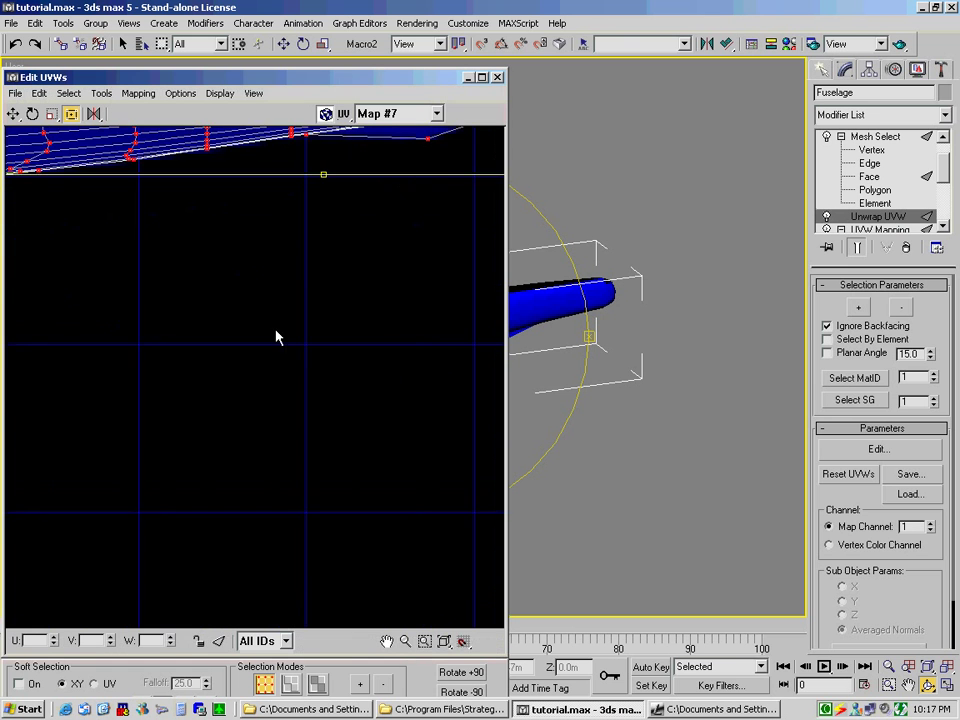
middle_click_drag(231, 255, 182, 486)
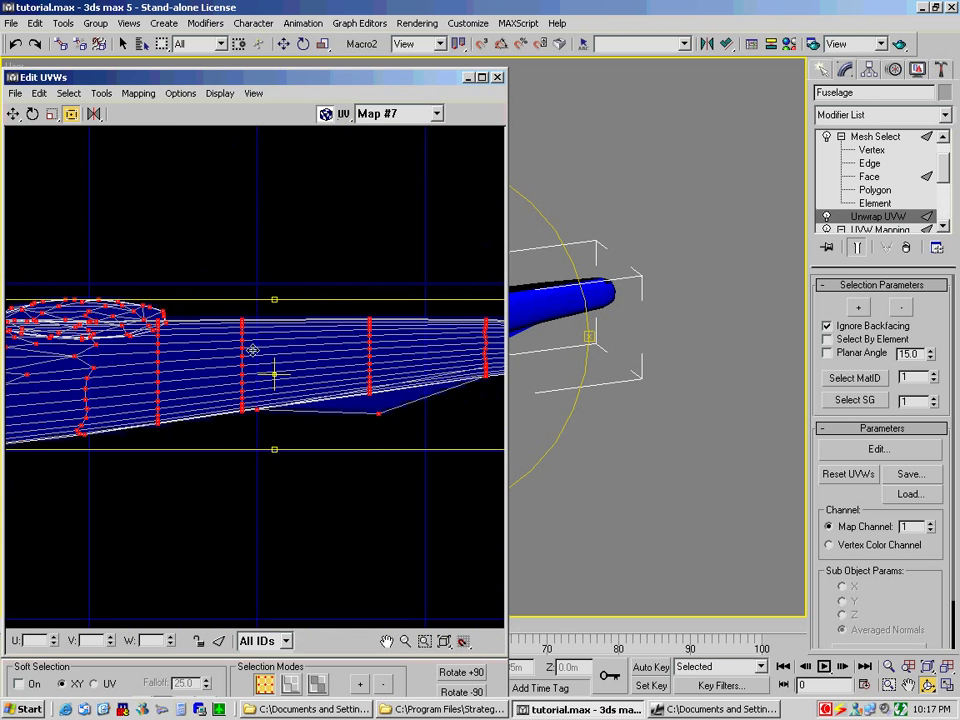
Zoom in and out on the fuselage UV mesh over the Map #7 texture.
scroll(252, 346, "up", 2)
scroll(239, 304, "up", 3)
scroll(222, 231, "up", 2)
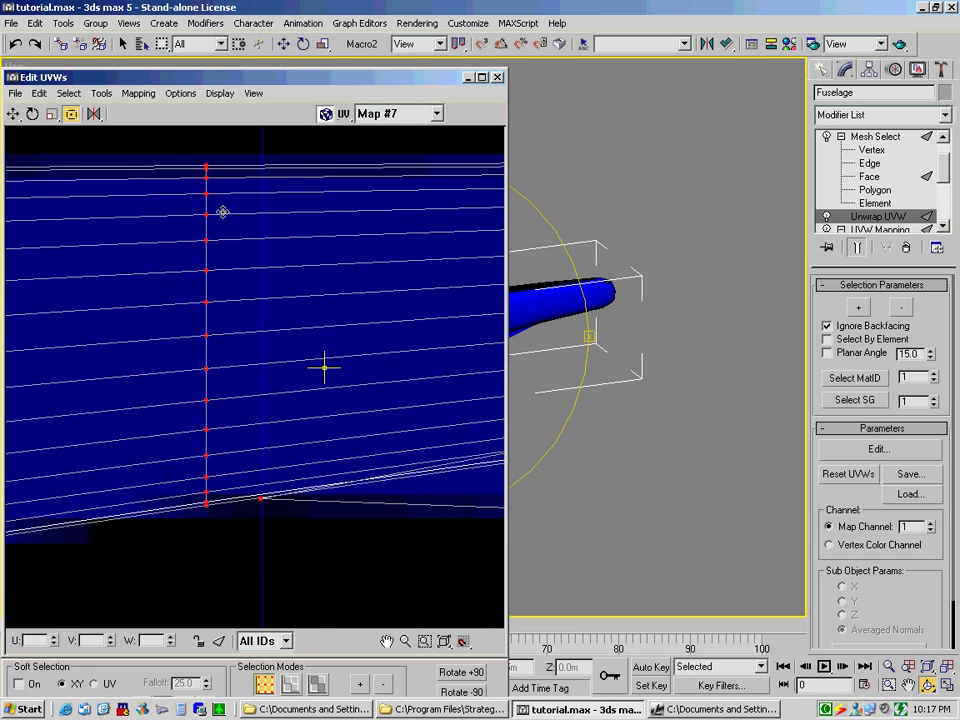
scroll(255, 358, "down", 2)
scroll(257, 389, "up", 2)
scroll(257, 389, "up", 2)
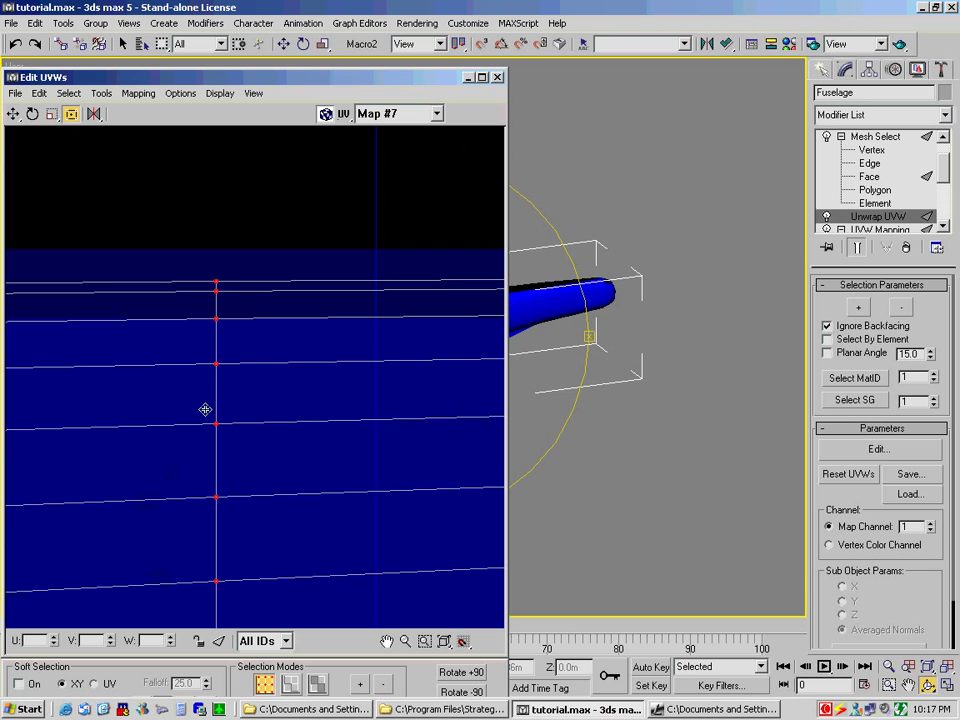
scroll(237, 370, "down", 4)
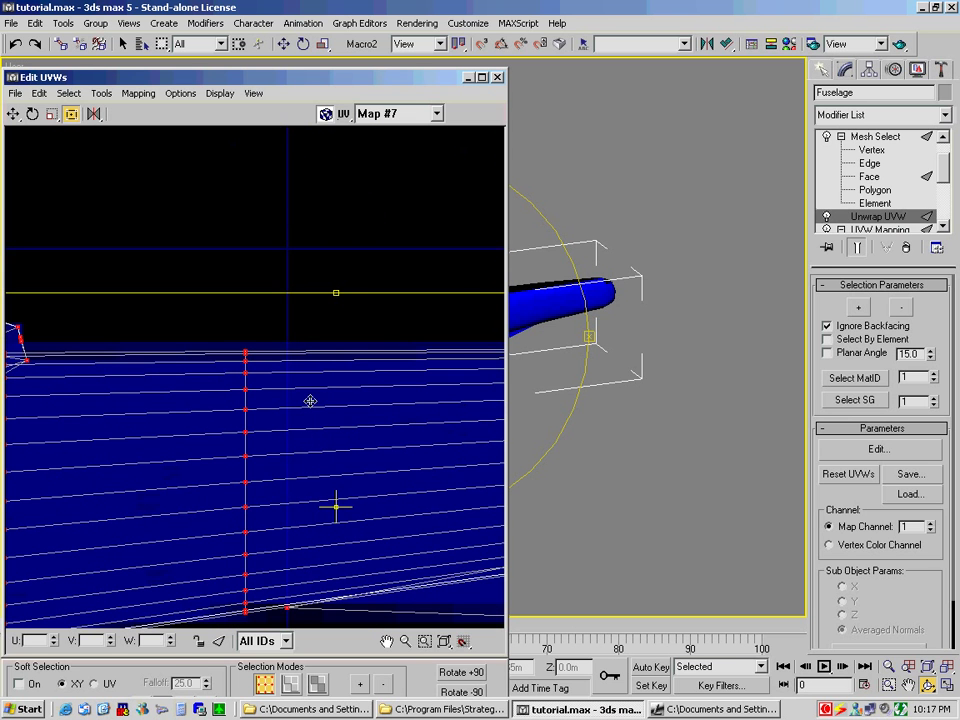
scroll(277, 387, "down", 1)
Pan toward the nose and zoom in close on the red seam vertices.
middle_click_drag(238, 387, 86, 396)
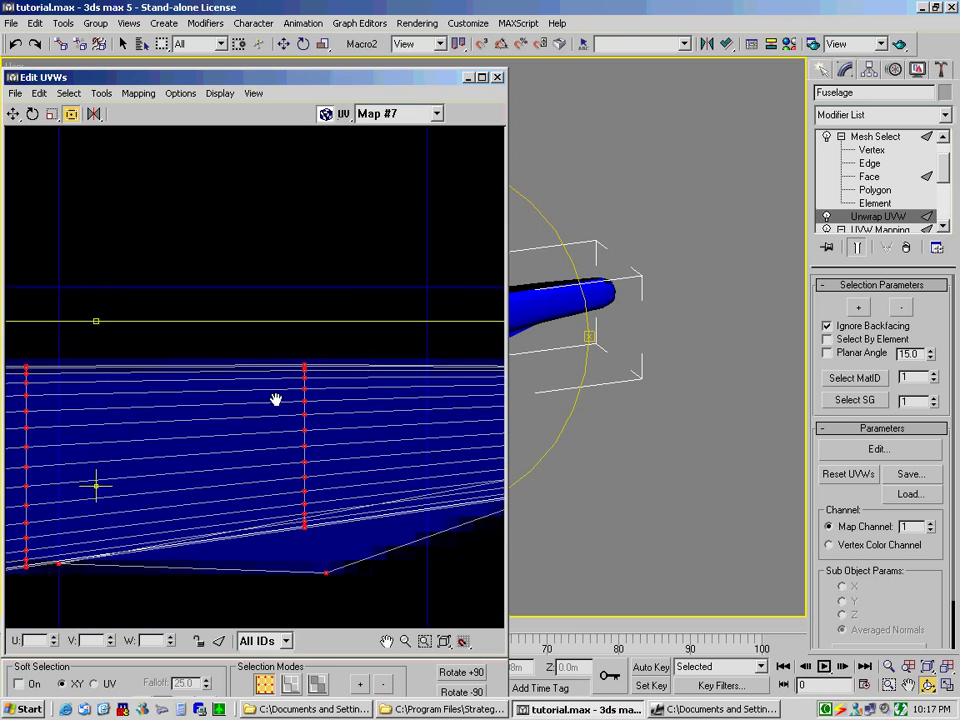
middle_click_drag(274, 398, 222, 413)
scroll(222, 413, "down", 2)
middle_click_drag(291, 420, 154, 414)
middle_click_drag(324, 465, 178, 369)
scroll(178, 369, "up", 1)
scroll(224, 395, "up", 2)
scroll(224, 395, "up", 4)
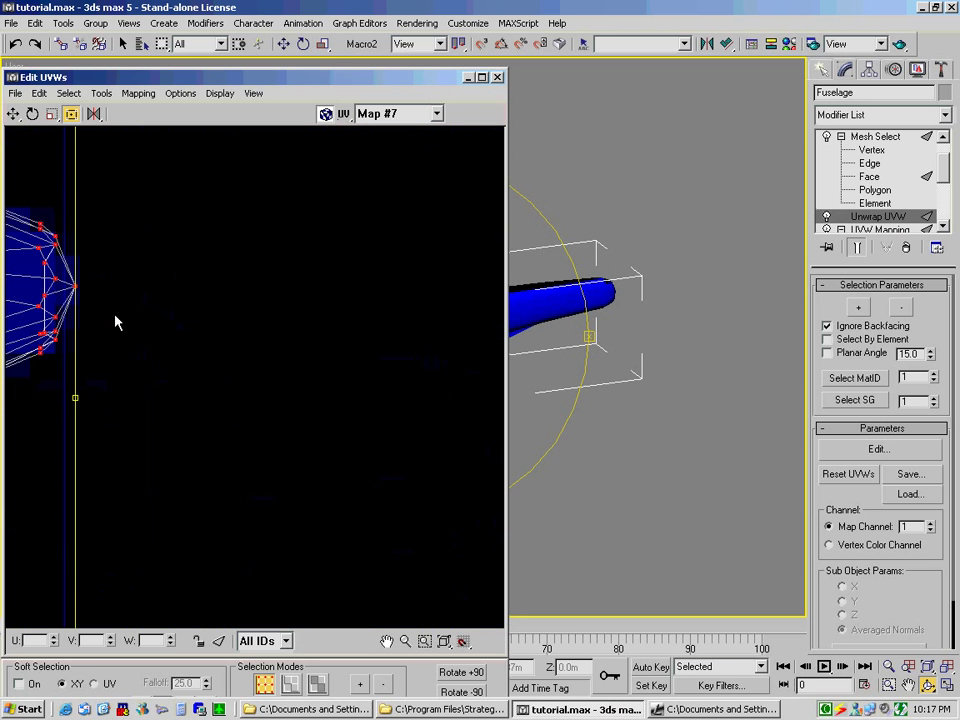
middle_click_drag(116, 321, 443, 390)
scroll(422, 369, "up", 5)
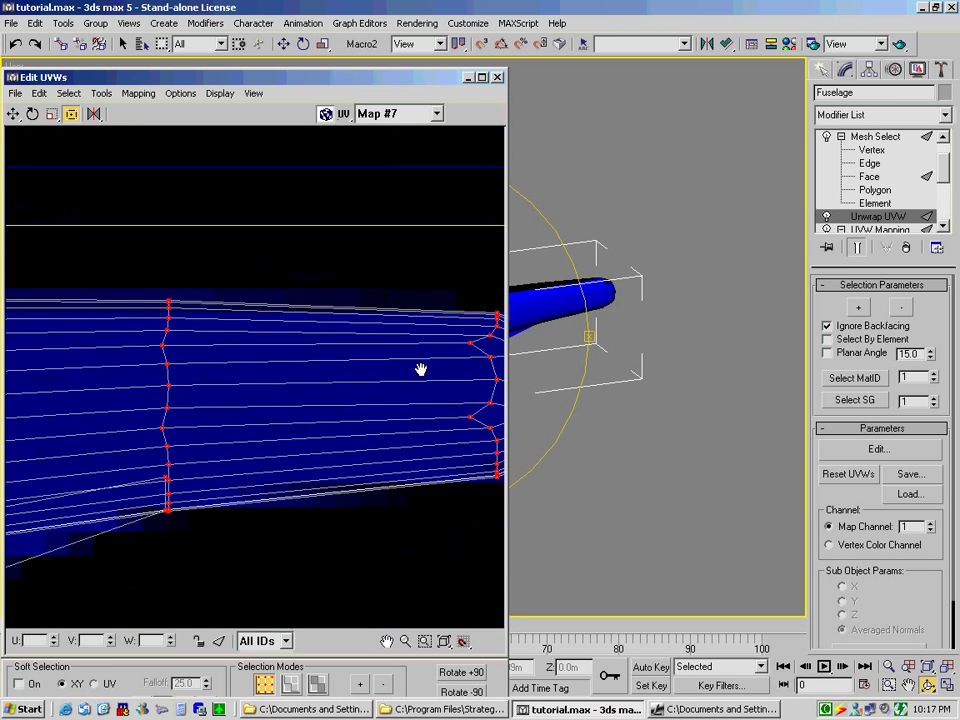
Use the Move tool to select the top seam vertex and nudge it down.
right_click(242, 215)
left_click(128, 229)
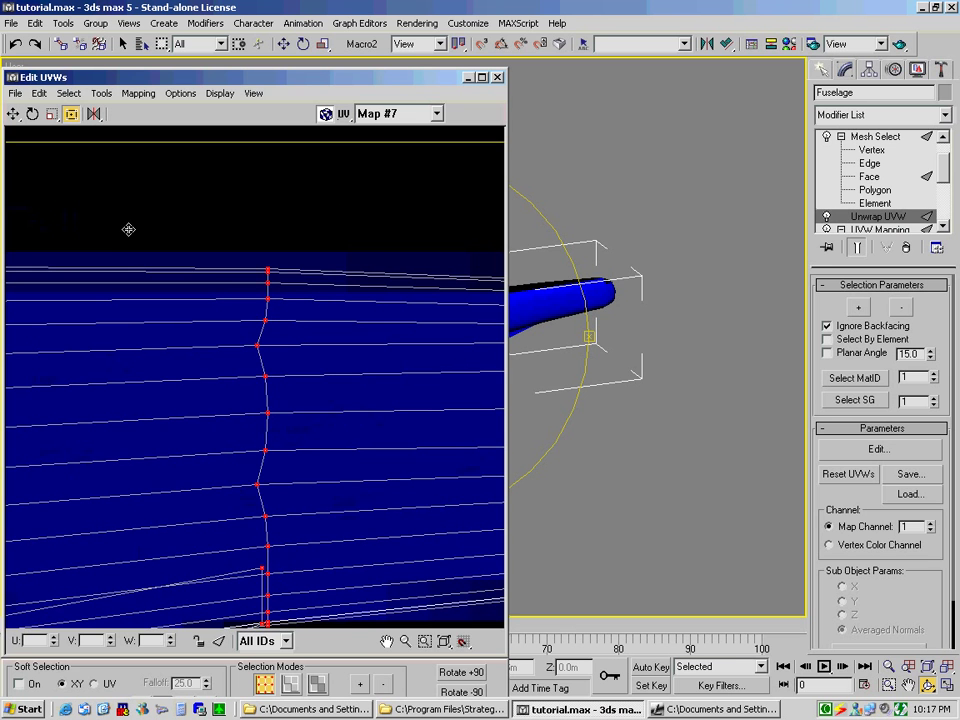
middle_click_drag(280, 256, 266, 278)
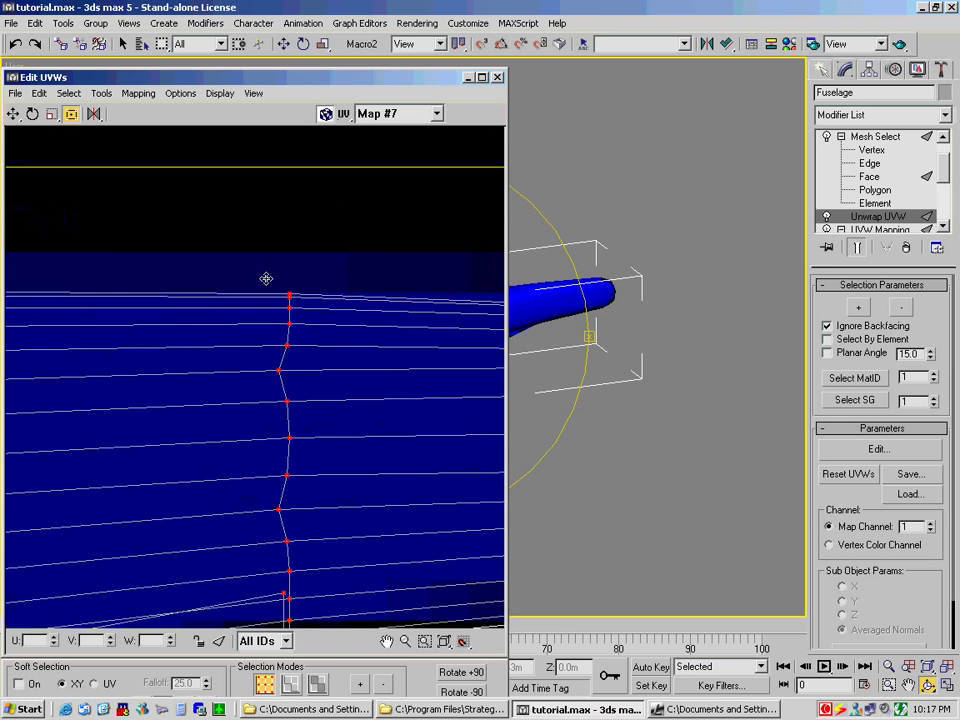
scroll(266, 278, "down", 3)
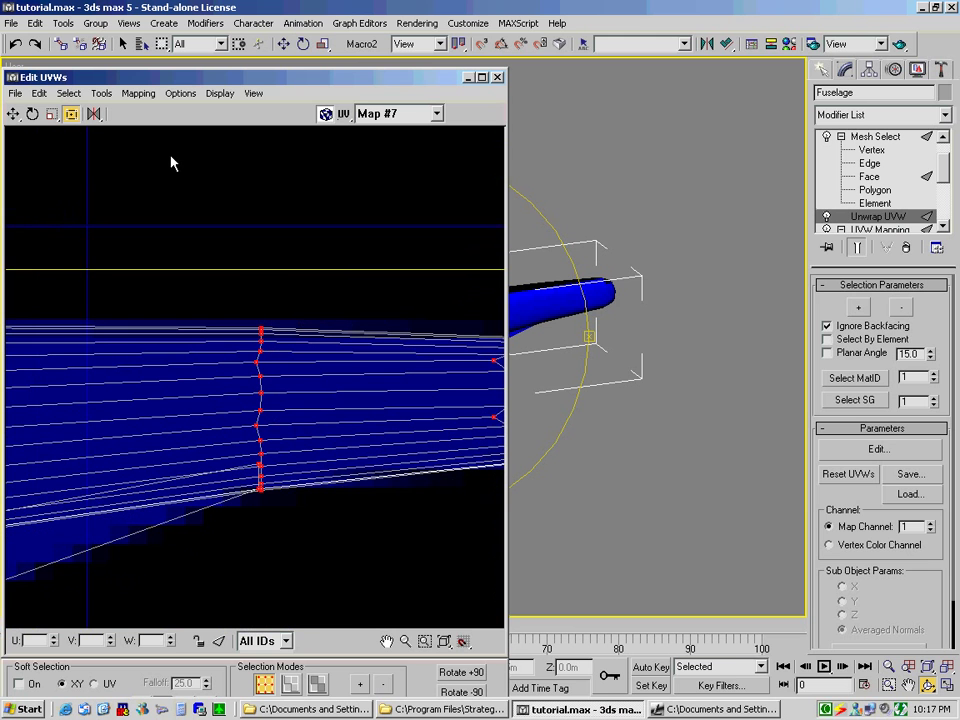
left_click(13, 113)
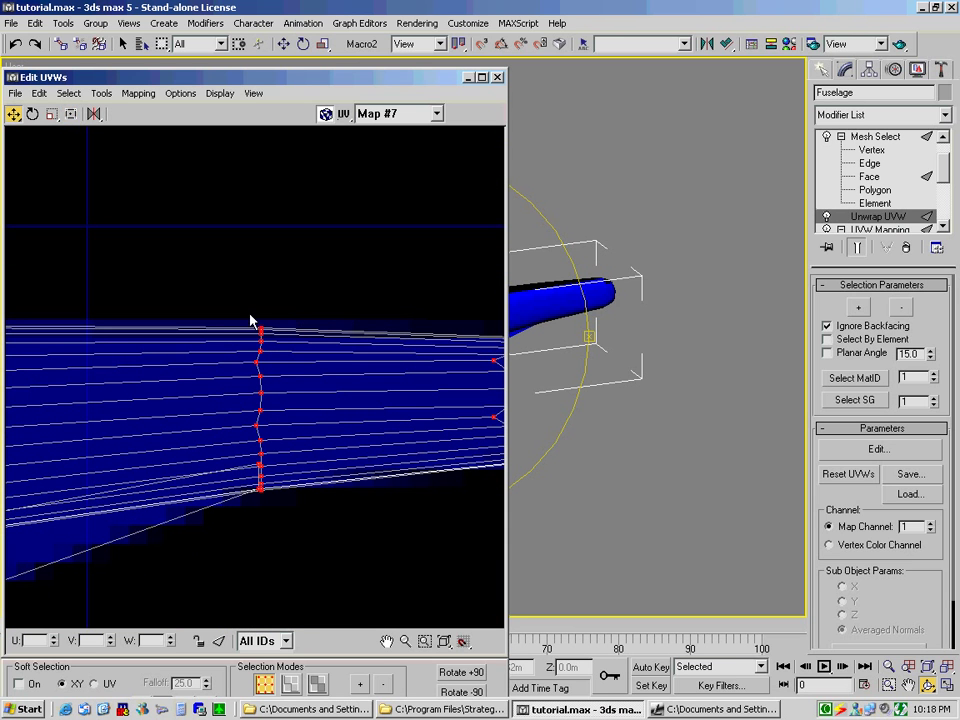
left_click_drag(250, 315, 261, 340)
scroll(261, 340, "up", 5)
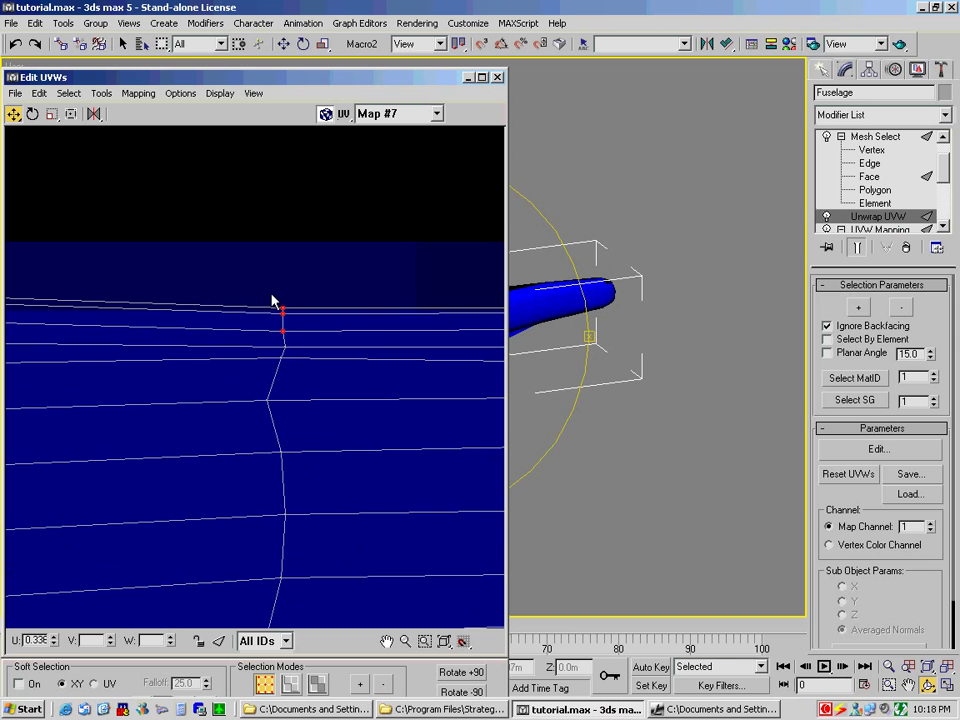
left_click_drag(283, 308, 282, 316)
Drag the seam-top vertices down into line, then select three vertices on the vertical seam.
middle_click_drag(190, 365, 306, 366)
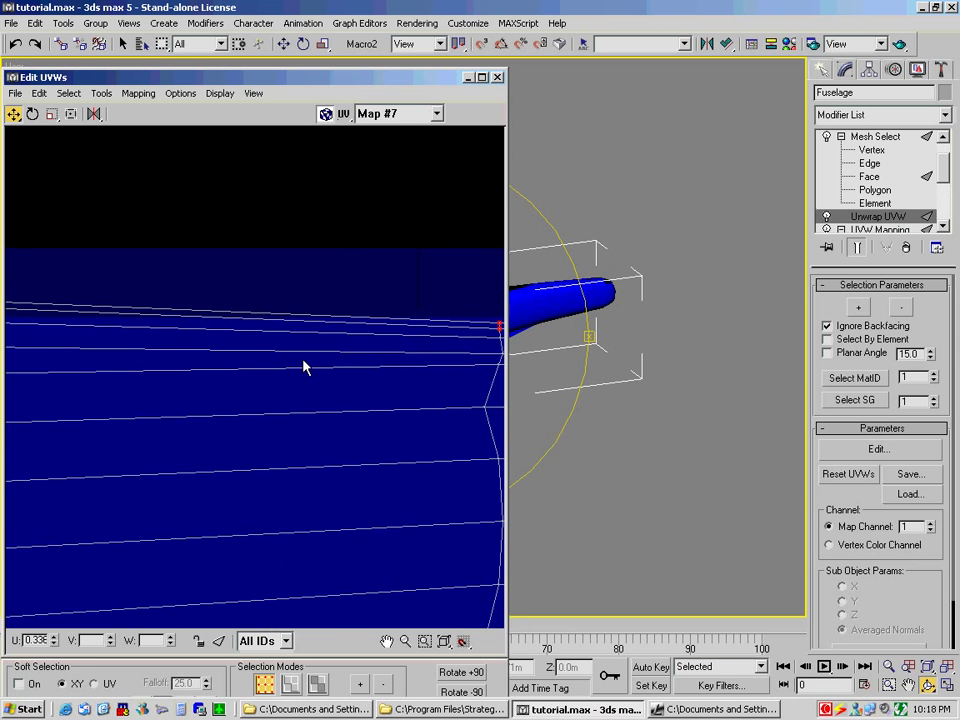
middle_click_drag(381, 373, 222, 341)
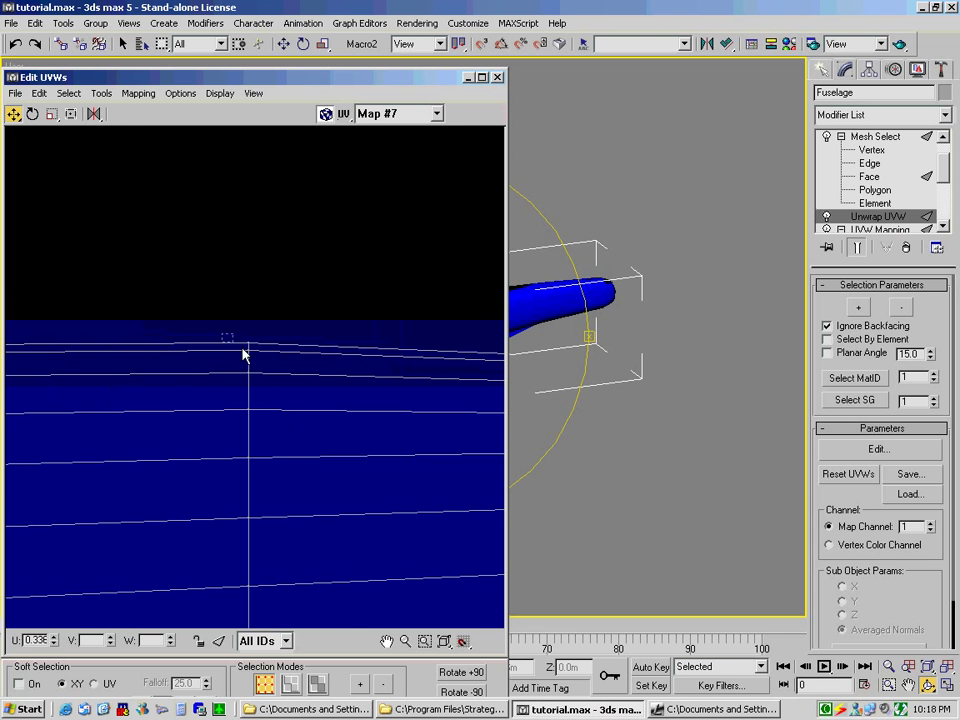
left_click_drag(243, 353, 277, 388)
left_click_drag(248, 349, 249, 395)
middle_click_drag(242, 414, 275, 471)
left_click_drag(191, 355, 236, 413)
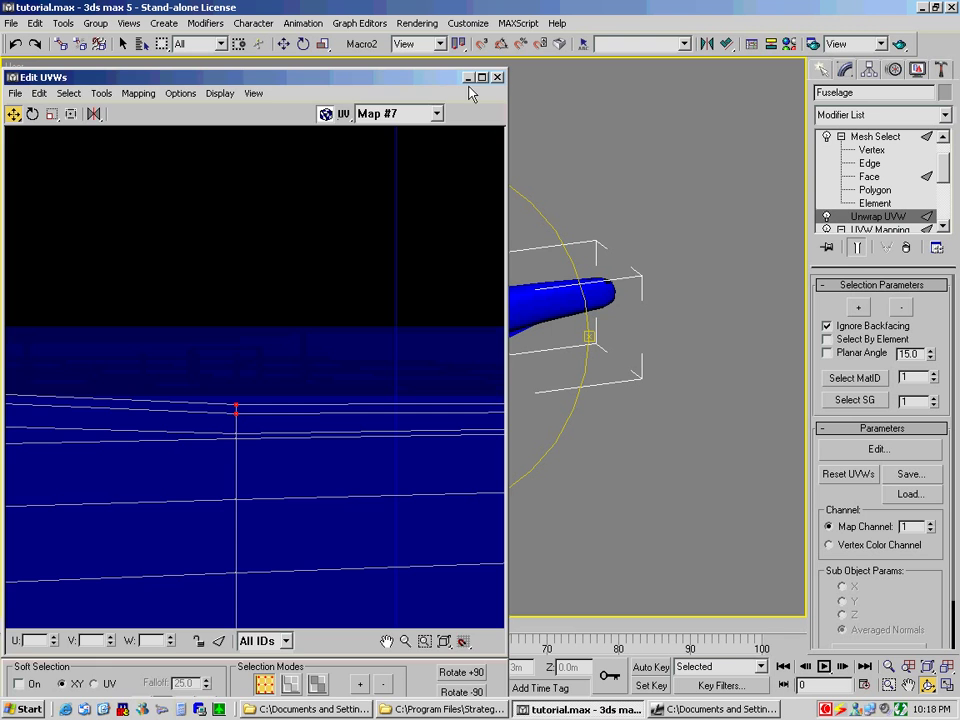
Close the UV editor and orbit to view the top of the textured fuselage.
left_click(498, 77)
left_click_drag(454, 366, 488, 470)
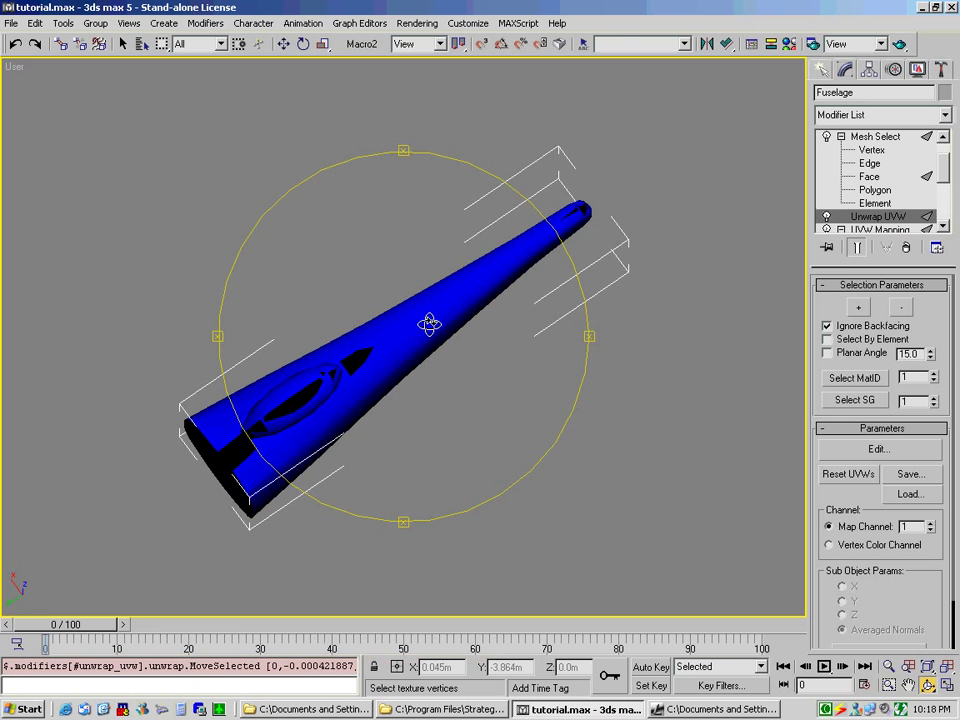
left_click_drag(454, 429, 399, 148)
left_click_drag(390, 210, 296, 332)
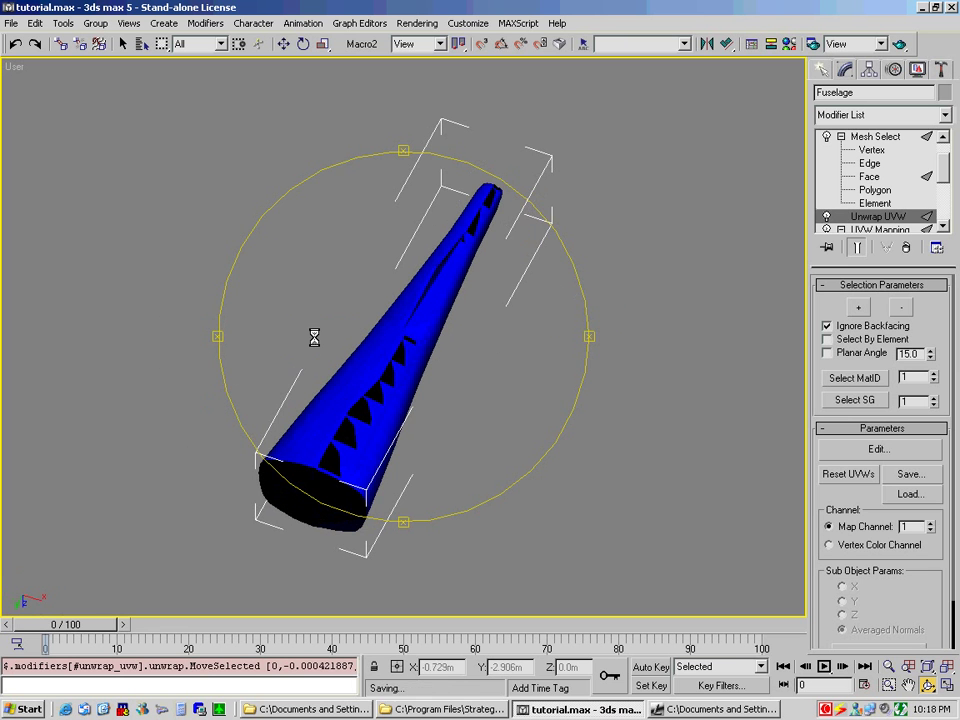
Render the fuselage, then re-render it from a sideways orbited angle.
key("F9")
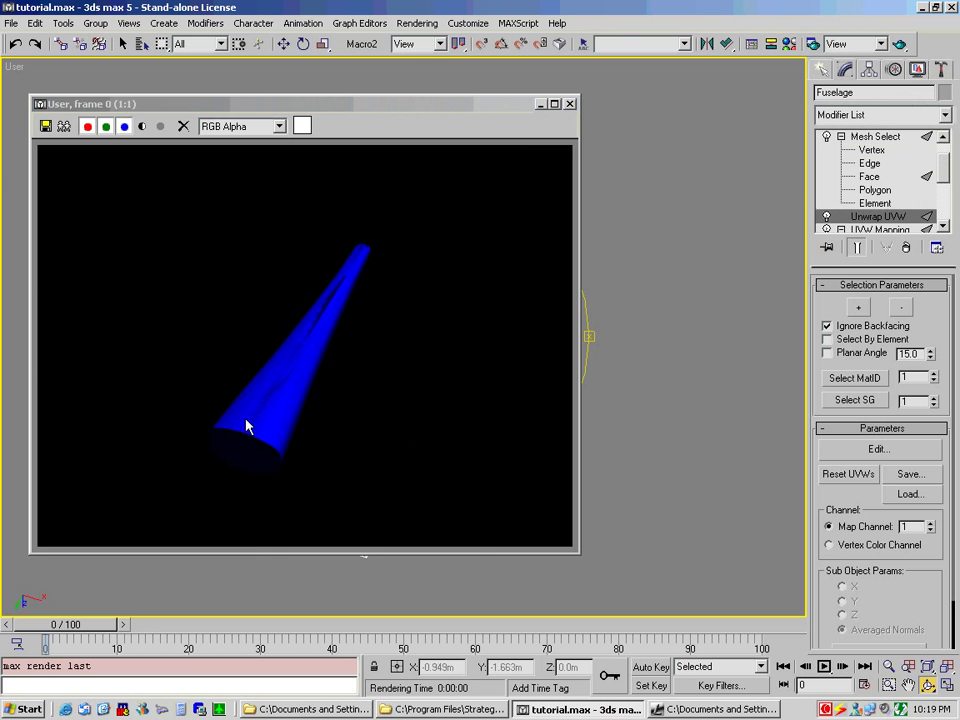
left_click(570, 103)
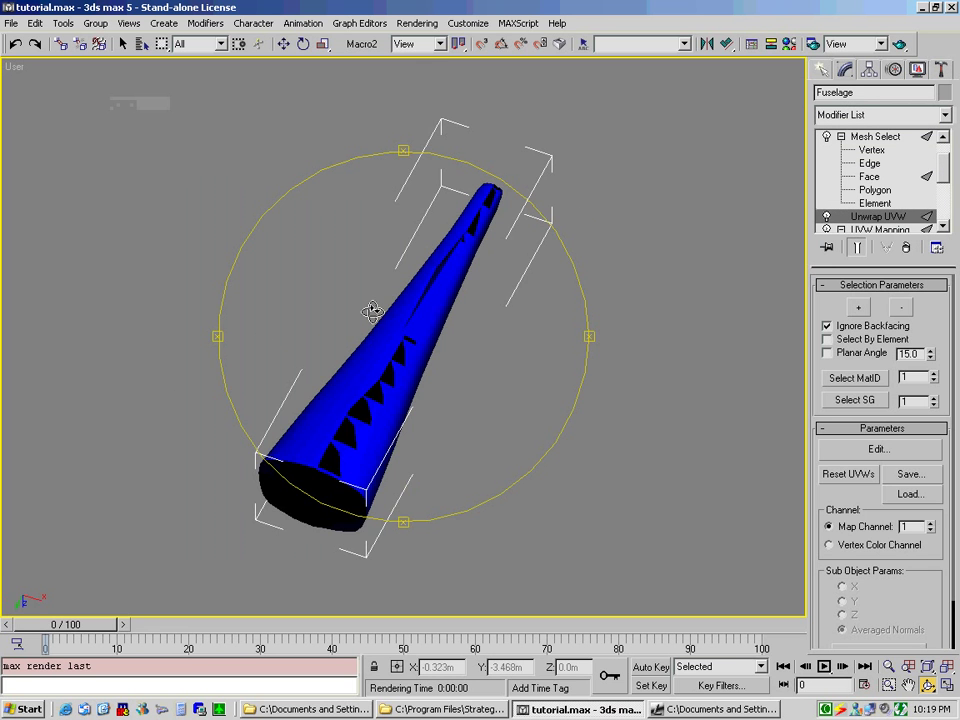
left_click_drag(373, 313, 405, 374)
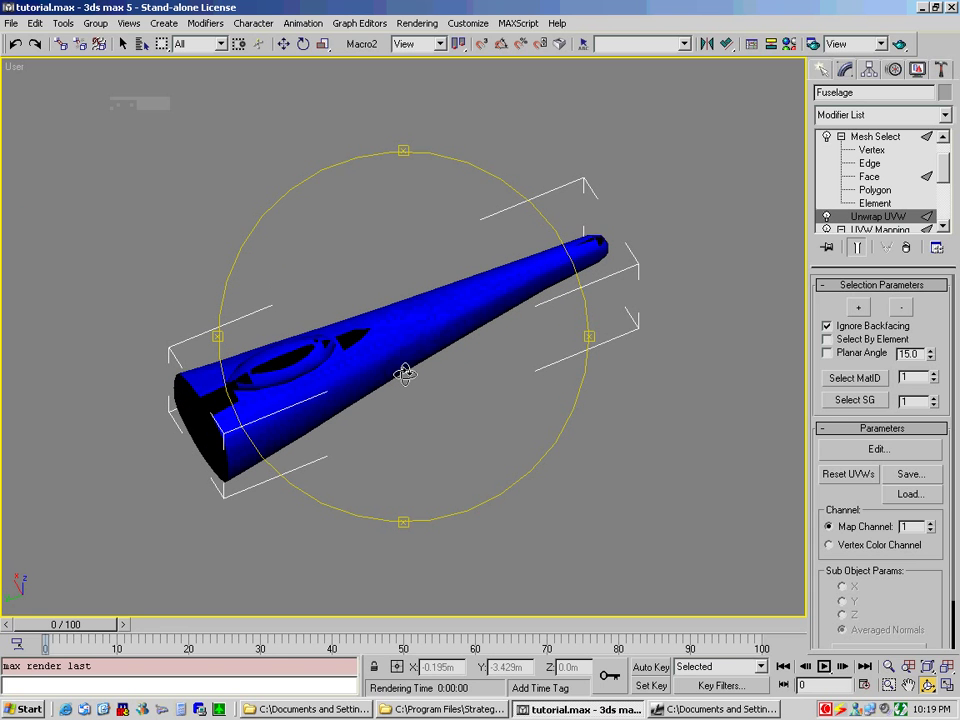
left_click_drag(405, 374, 402, 368)
key("F9")
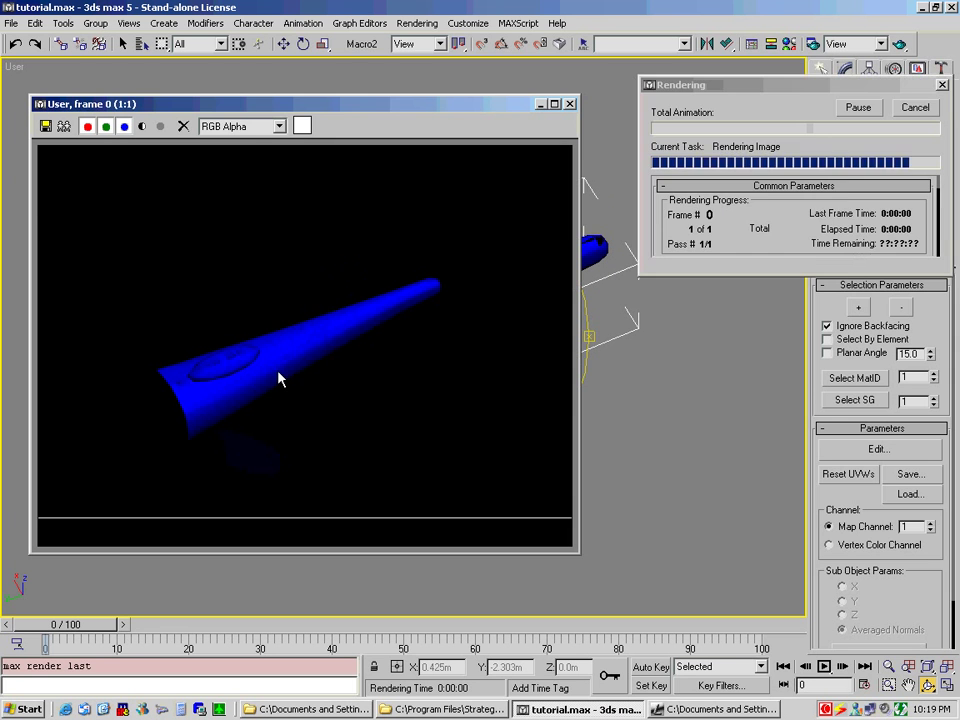
Close the rendered frame, then zoom and orbit the textured fuselage to a side-on view.
left_click(570, 103)
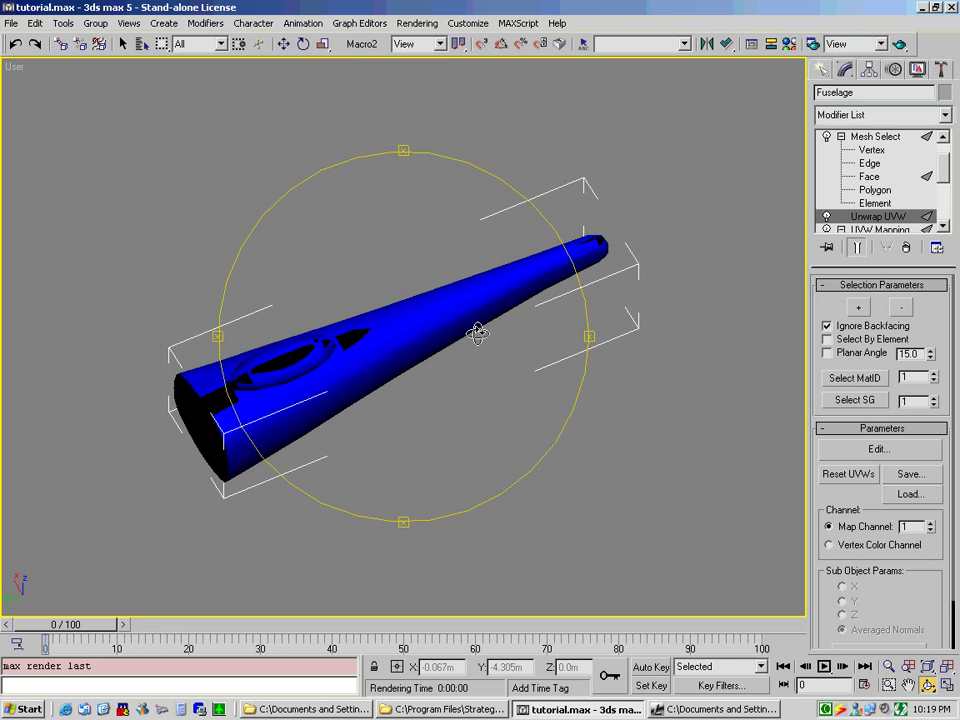
scroll(472, 333, "down", 5)
scroll(445, 388, "up", 5)
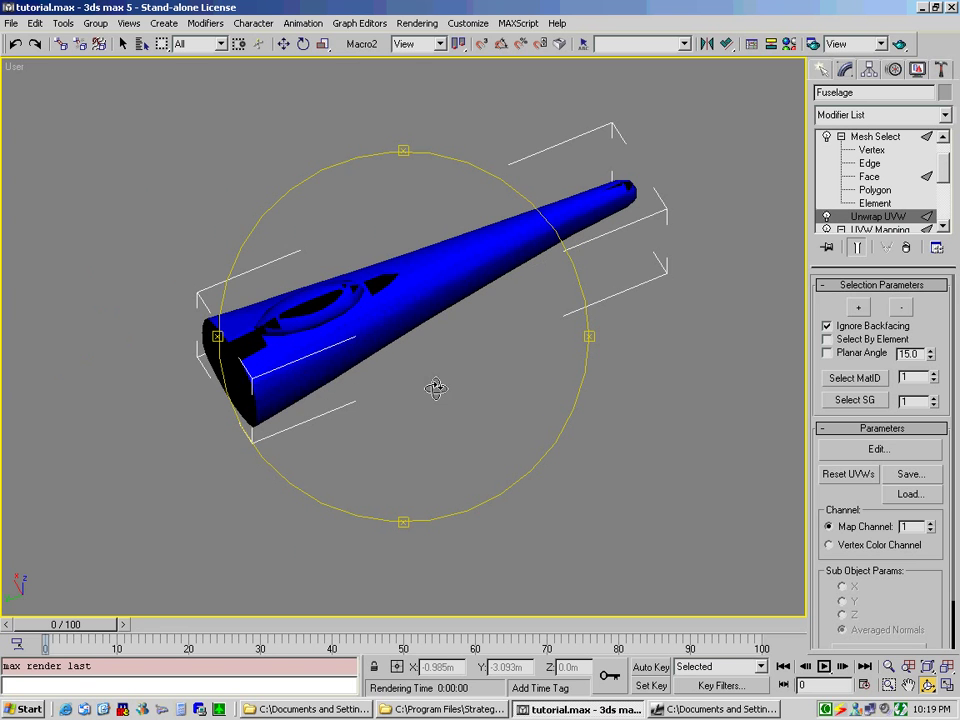
mouse_move(435, 388)
left_mouse_down()
mouse_move(422, 398)
mouse_move(510, 356)
mouse_move(381, 354)
mouse_move(380, 375)
mouse_move(416, 396)
mouse_move(403, 396)
mouse_move(426, 396)
left_mouse_up()
scroll(426, 396, "down", 4)
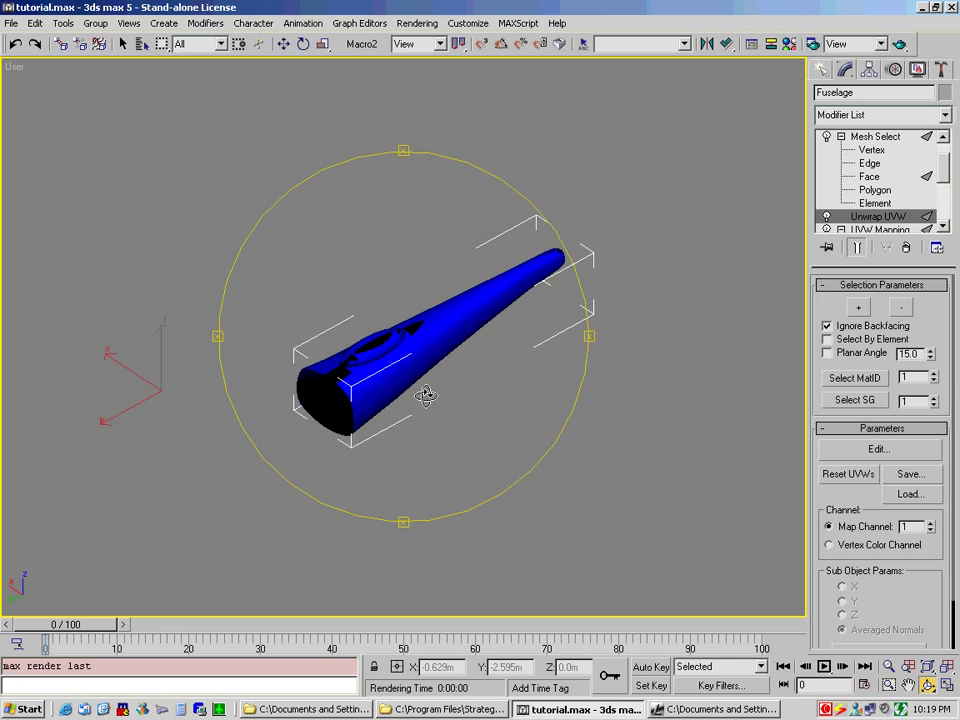
scroll(426, 396, "up", 6)
scroll(426, 396, "down", 2)
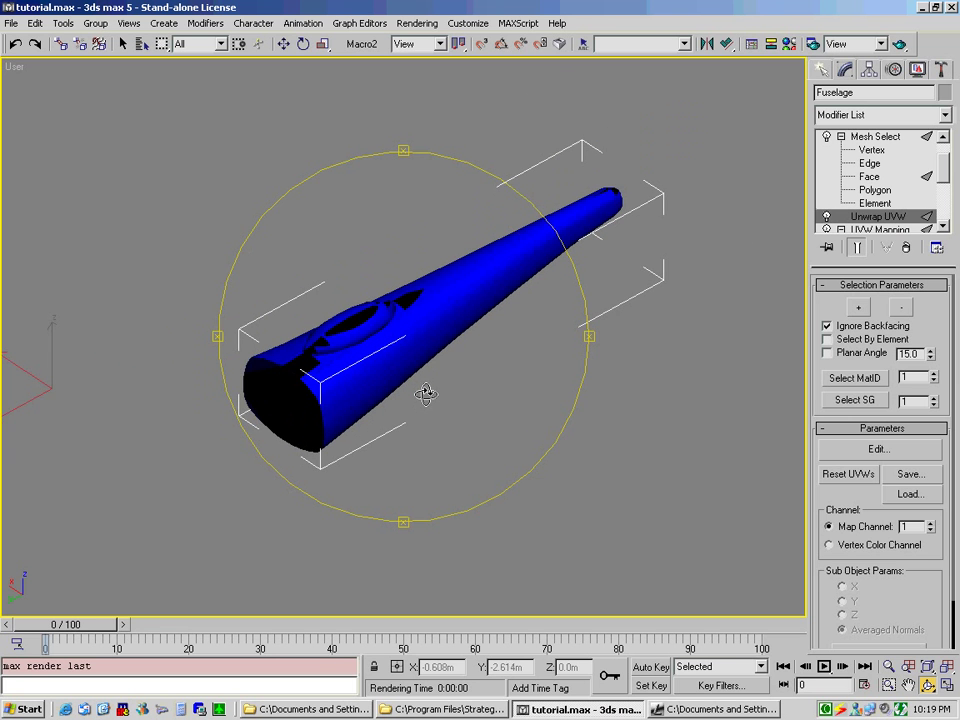
left_click_drag(426, 393, 428, 398)
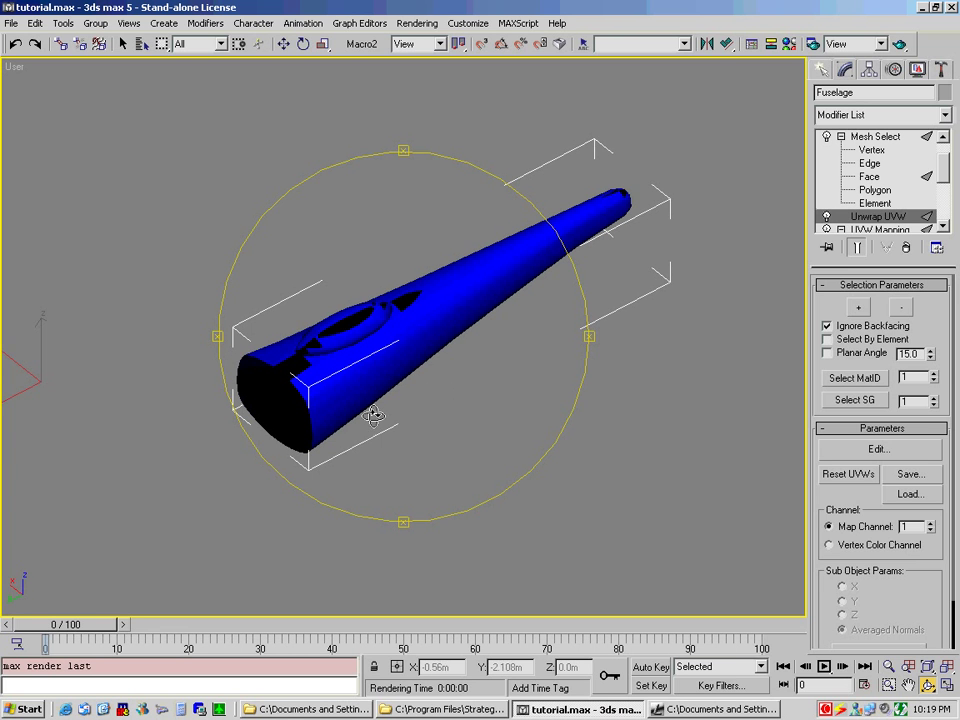
left_click_drag(375, 416, 418, 403)
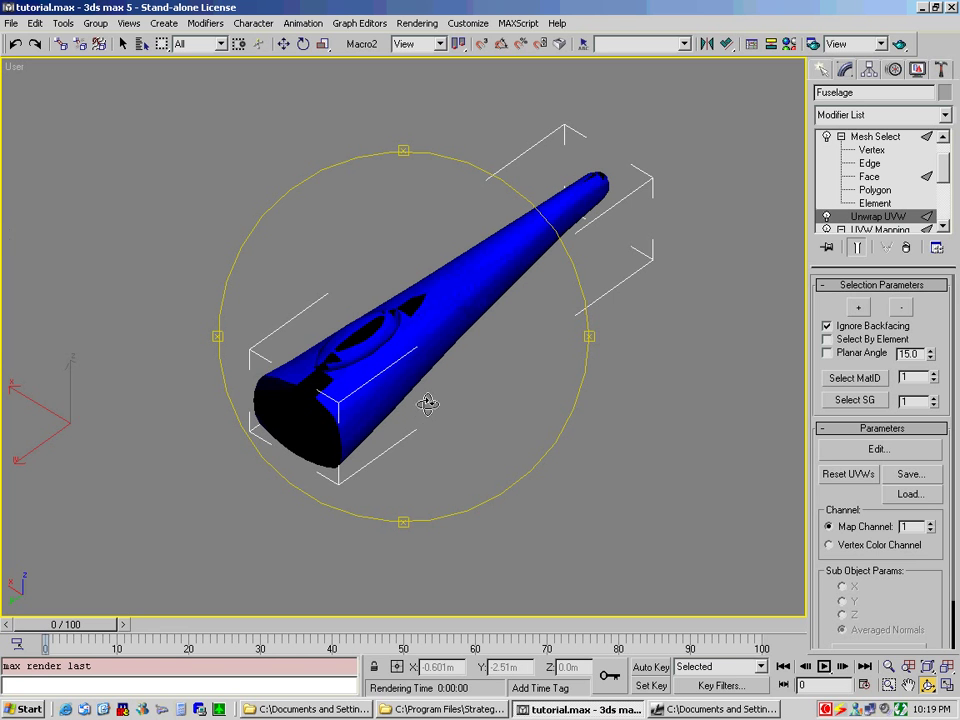
left_click_drag(426, 401, 420, 418)
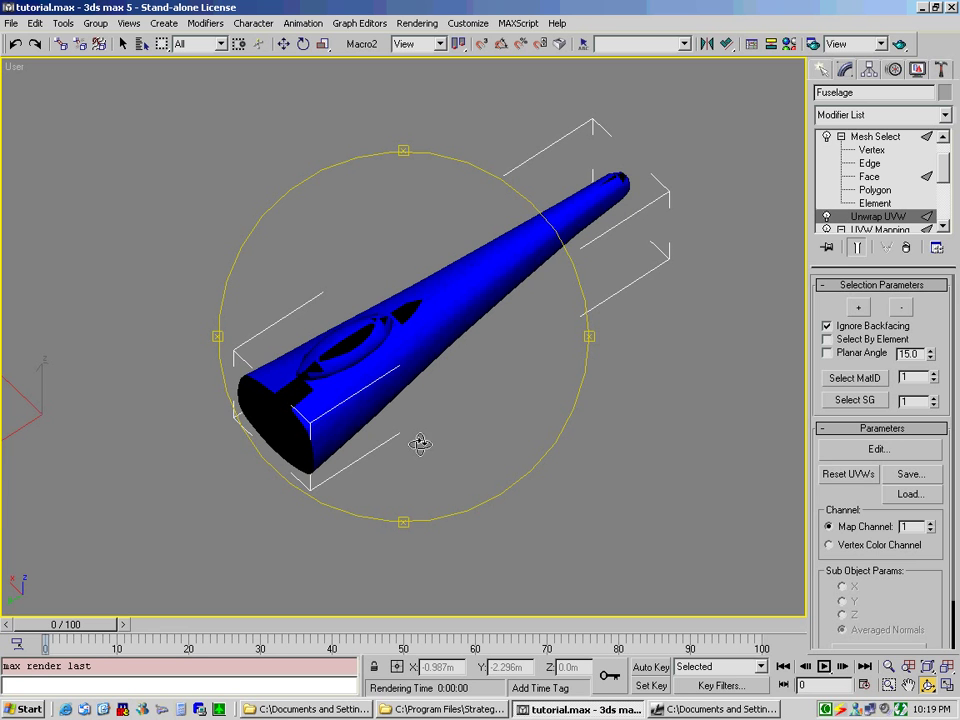
left_click_drag(437, 435, 367, 450)
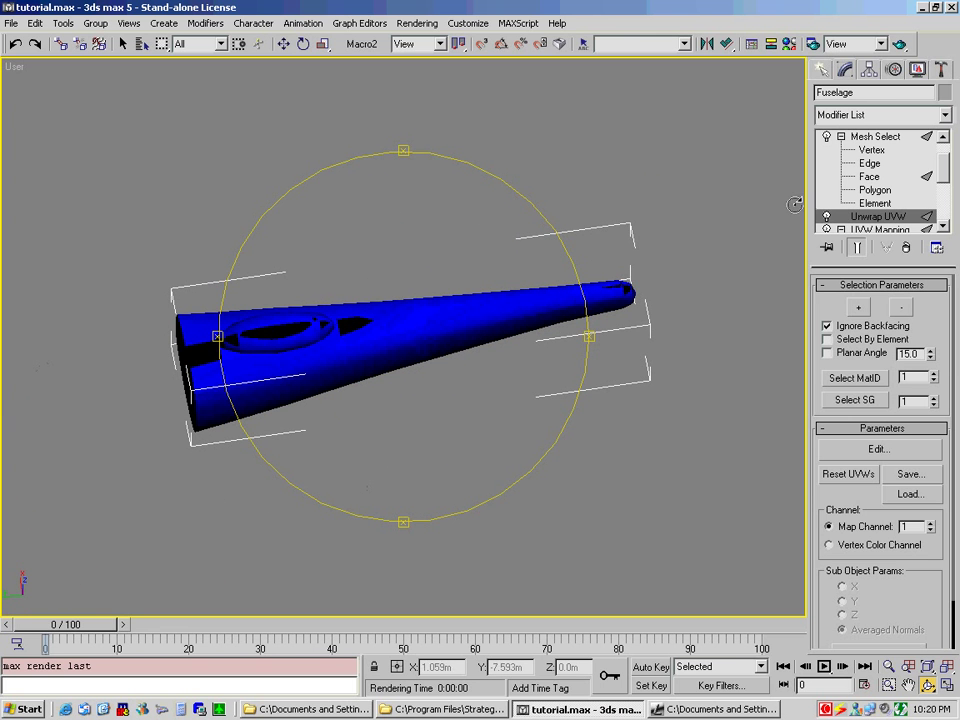
Enter face level on the Editable Mesh base and orbit toward a nose view.
left_click(942, 227)
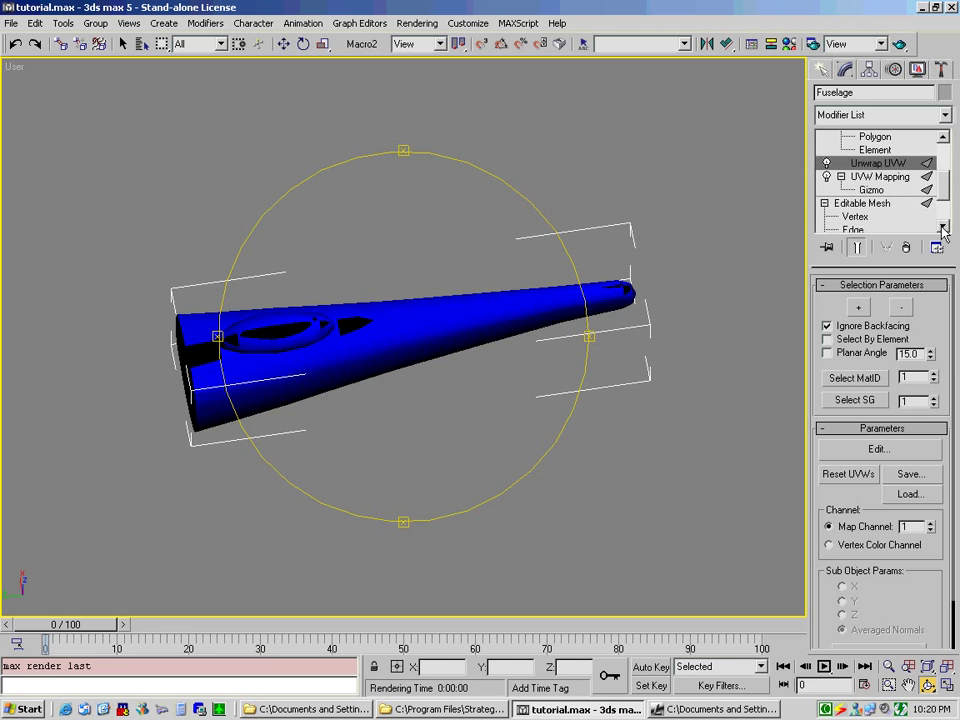
left_click(853, 204)
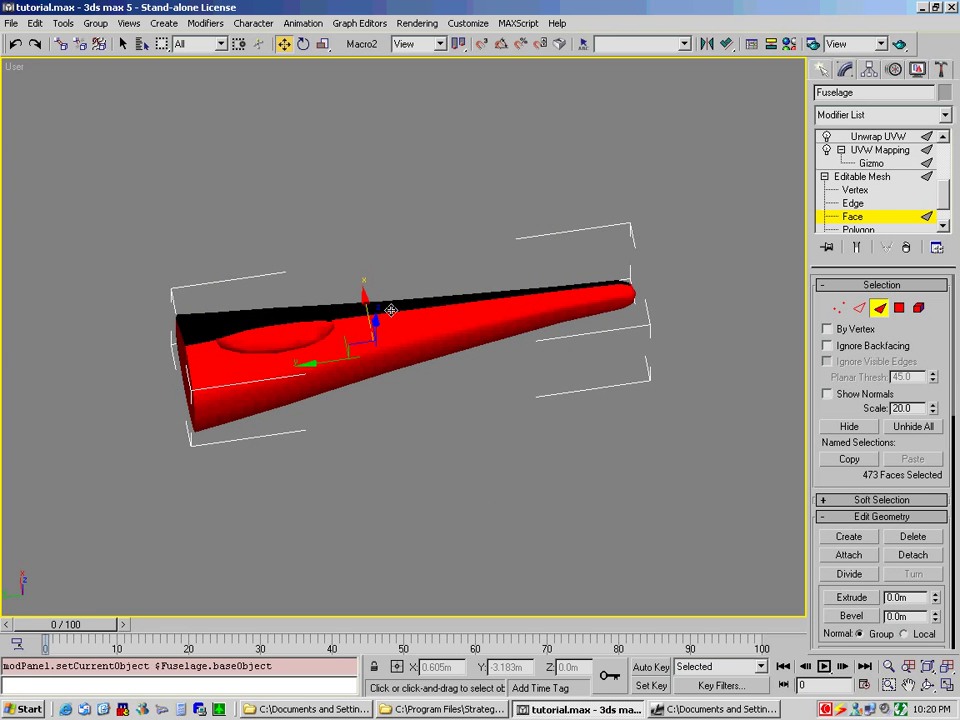
left_click(928, 685)
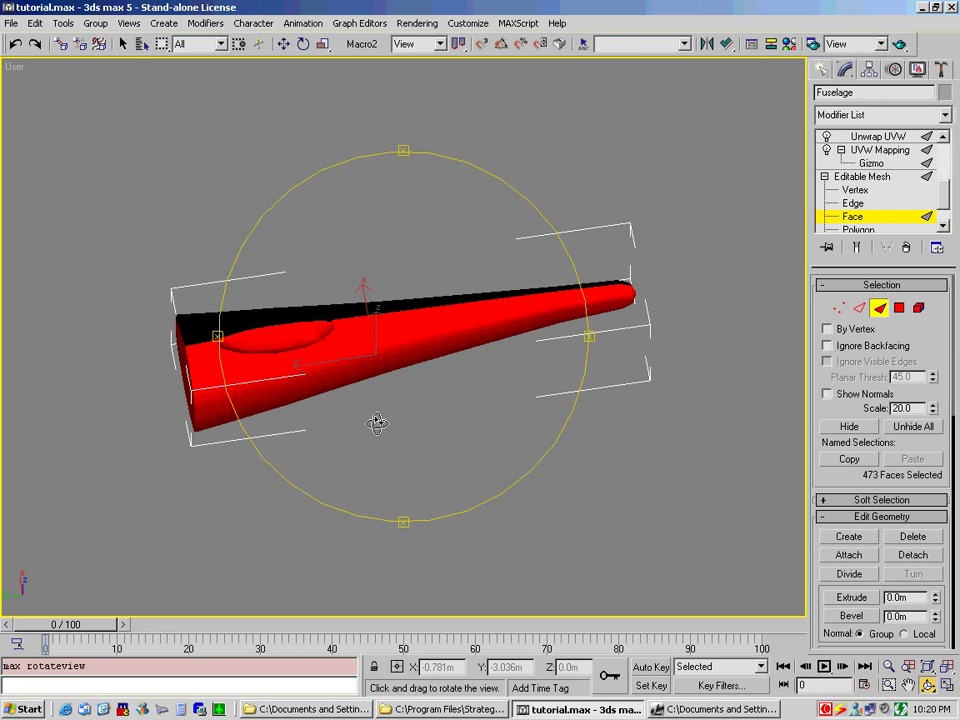
left_click_drag(375, 425, 574, 403)
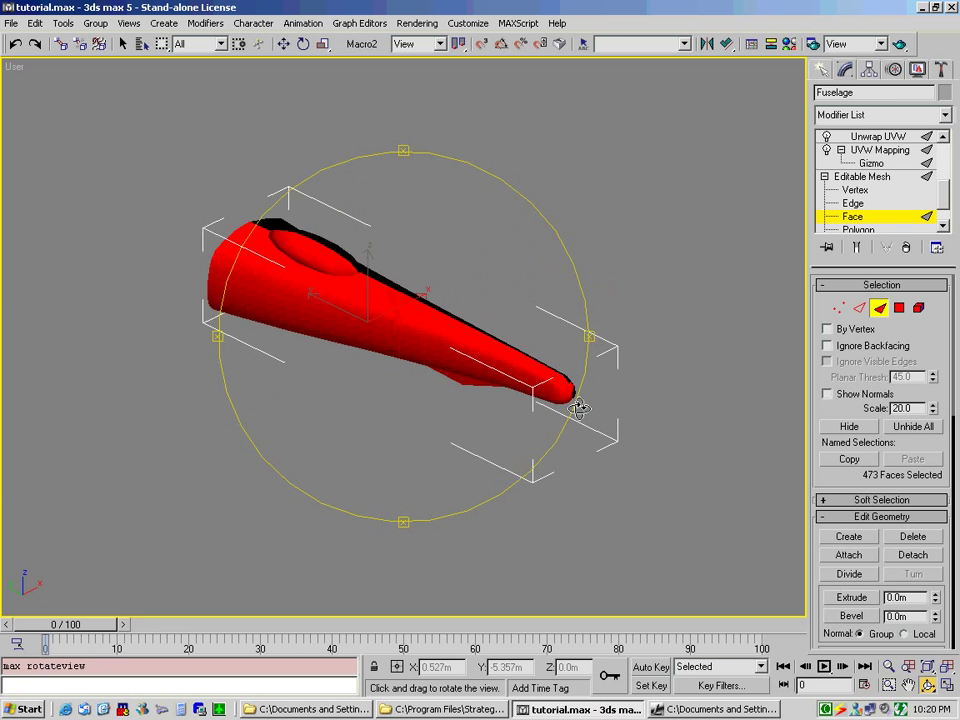
left_click_drag(418, 407, 514, 508)
Deselect several nose faces, then undo twice, leaving 472 faces selected.
key("w")
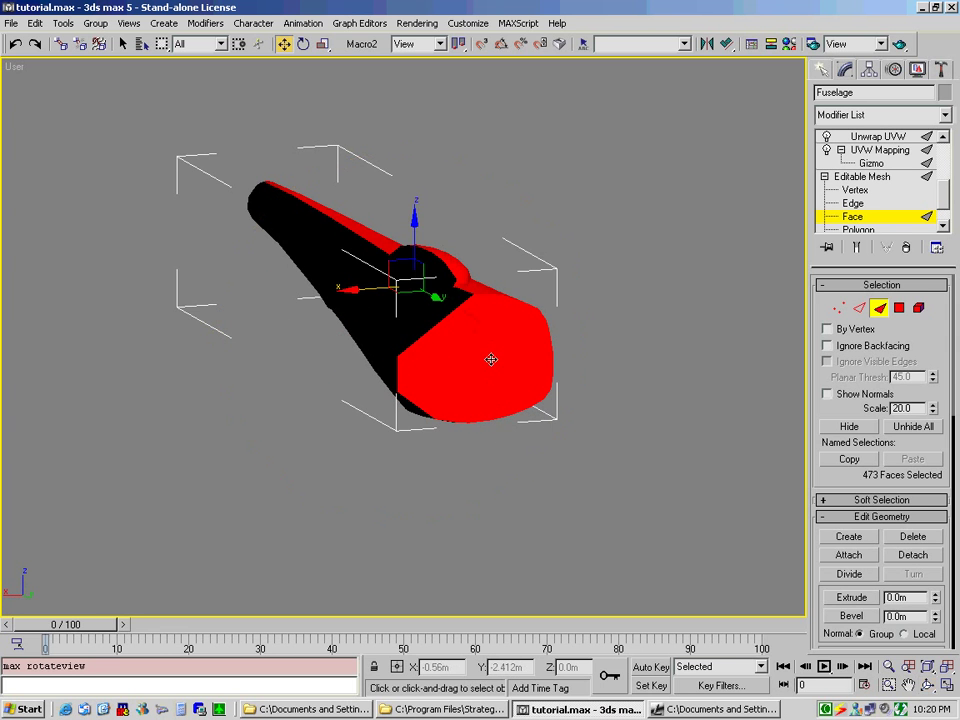
left_click(428, 347, "alt")
left_click(433, 343, "alt")
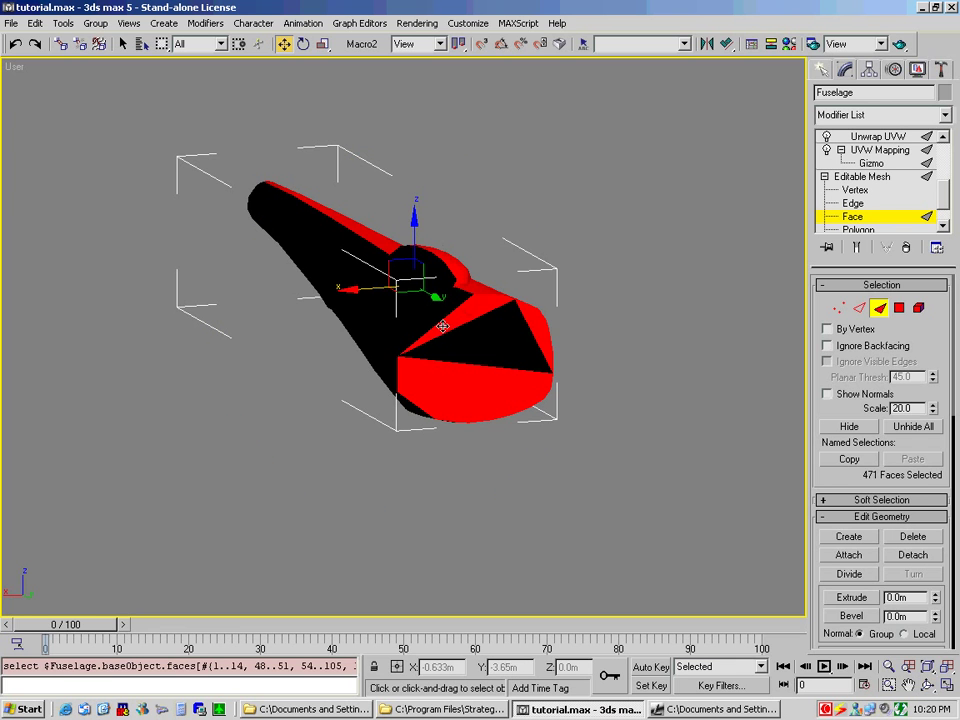
left_click(467, 306, "alt")
left_click(469, 313, "alt")
left_click(433, 379, "alt")
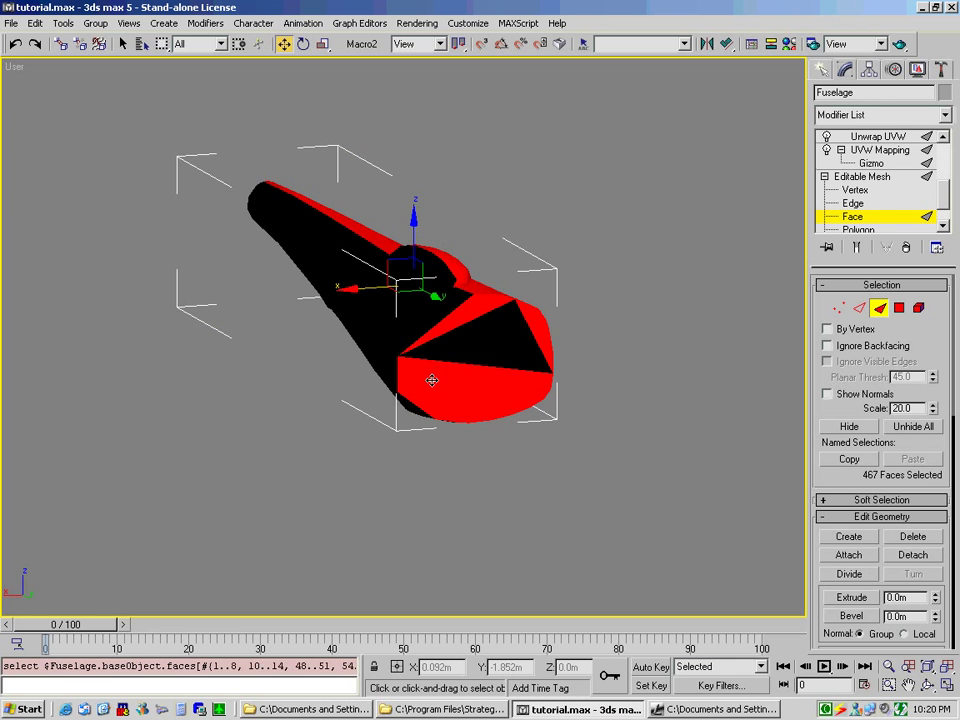
left_click(416, 379, "alt")
left_click(447, 398, "alt")
left_click(499, 405, "alt")
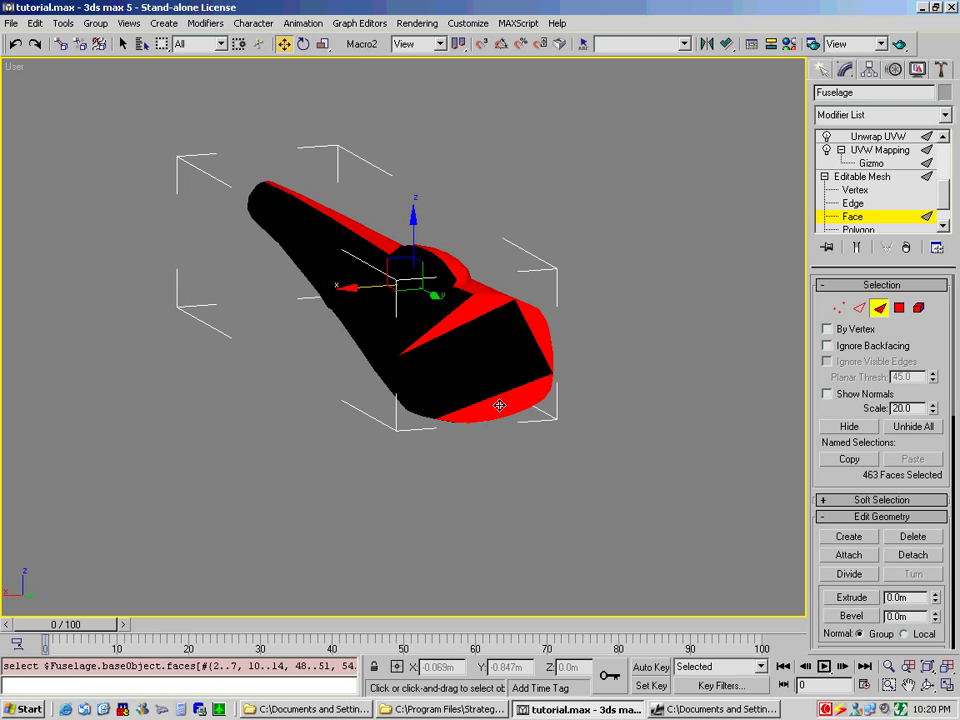
key("ctrl+z")
key("ctrl+z")
key("ctrl+z")
key("ctrl+z")
key("ctrl+z")
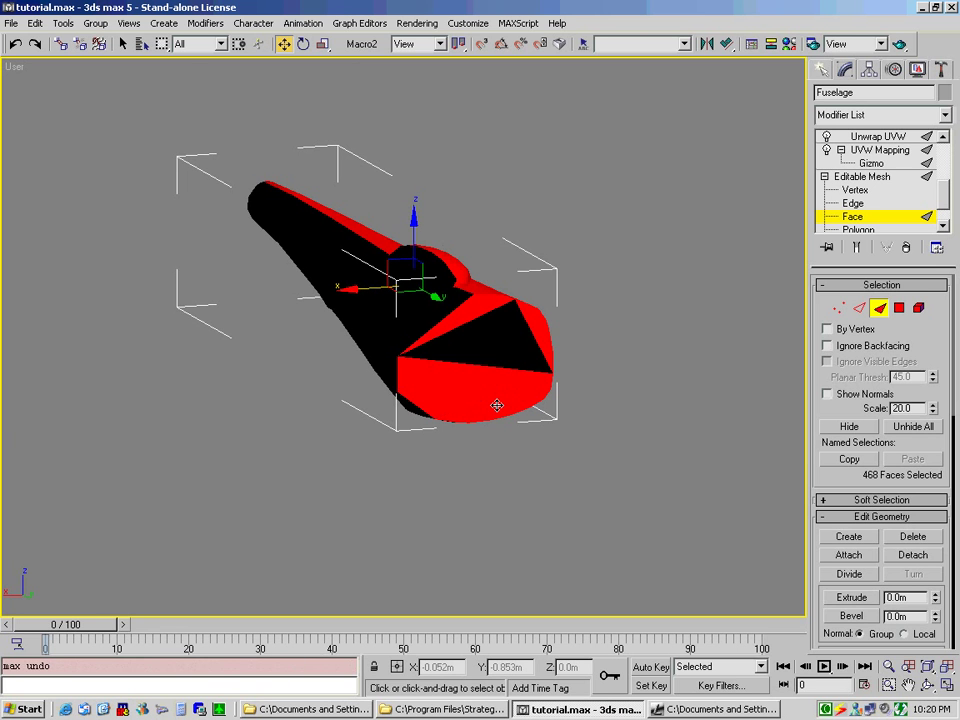
key("ctrl+z")
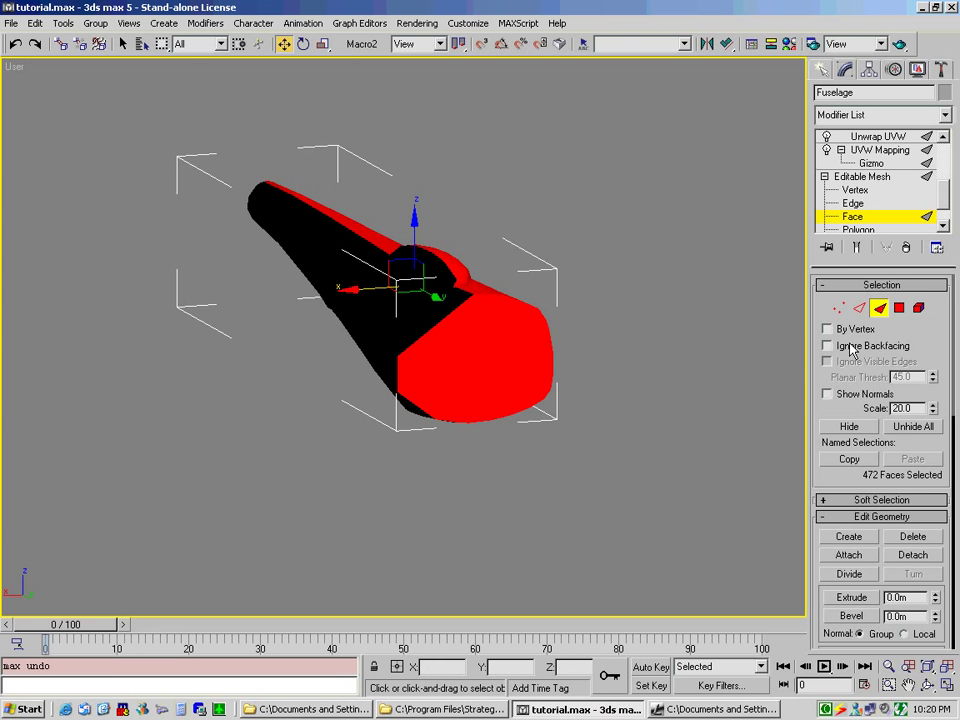
Orbit to a long side view and add the remaining unselected side faces, restoring 473 selected faces.
left_click(486, 346, "alt")
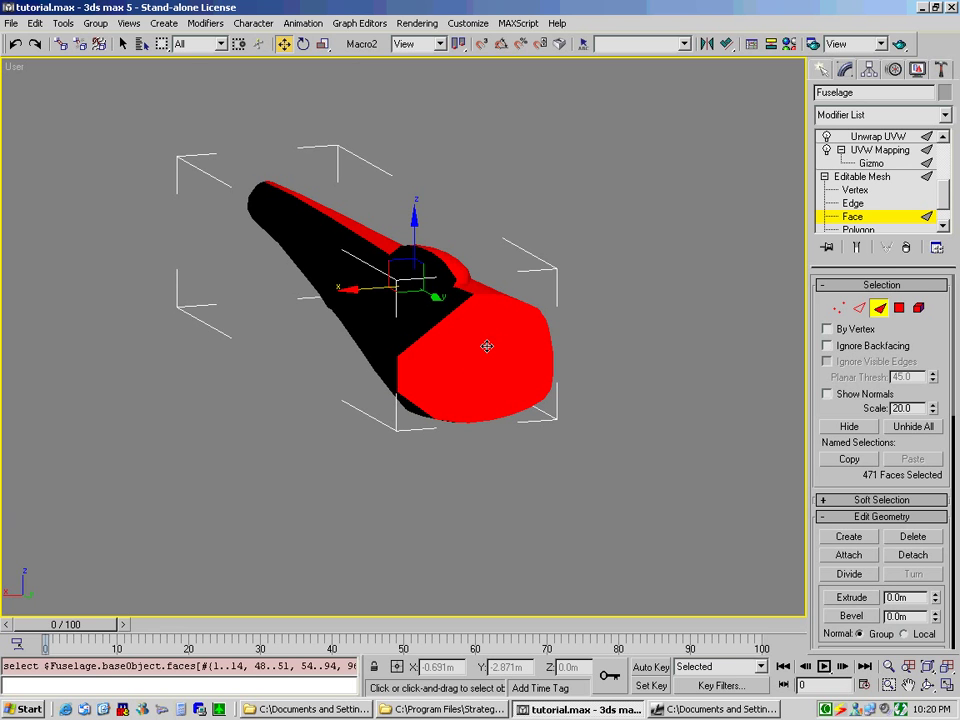
key("ctrl+r")
left_click_drag(490, 440, 369, 354)
left_click_drag(291, 315, 258, 290)
key("w")
left_click(275, 302, "ctrl")
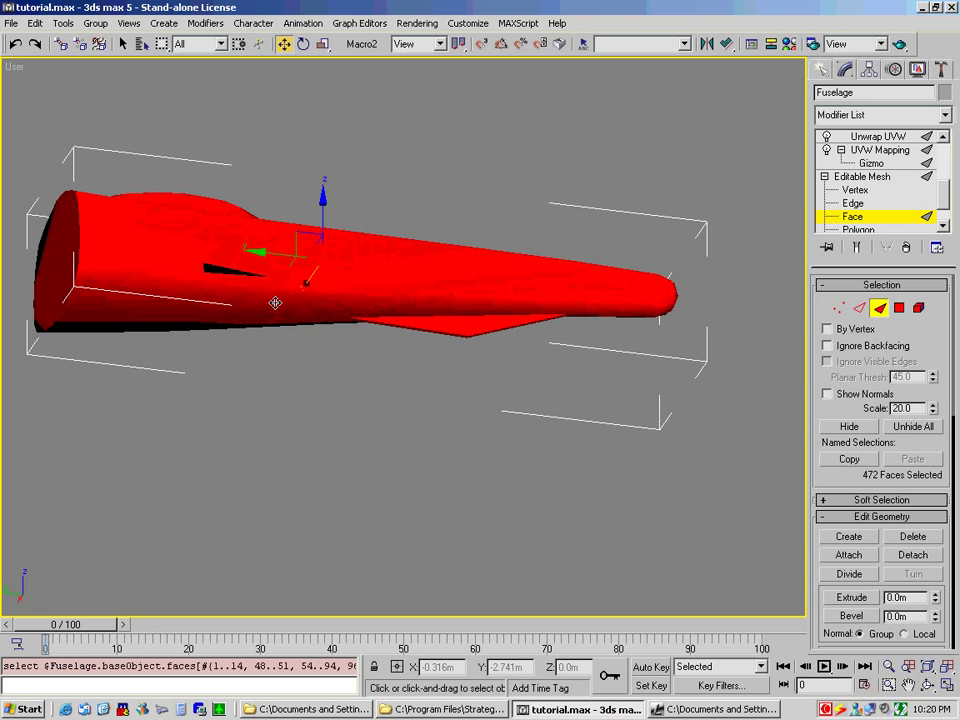
left_click(211, 269, "ctrl")
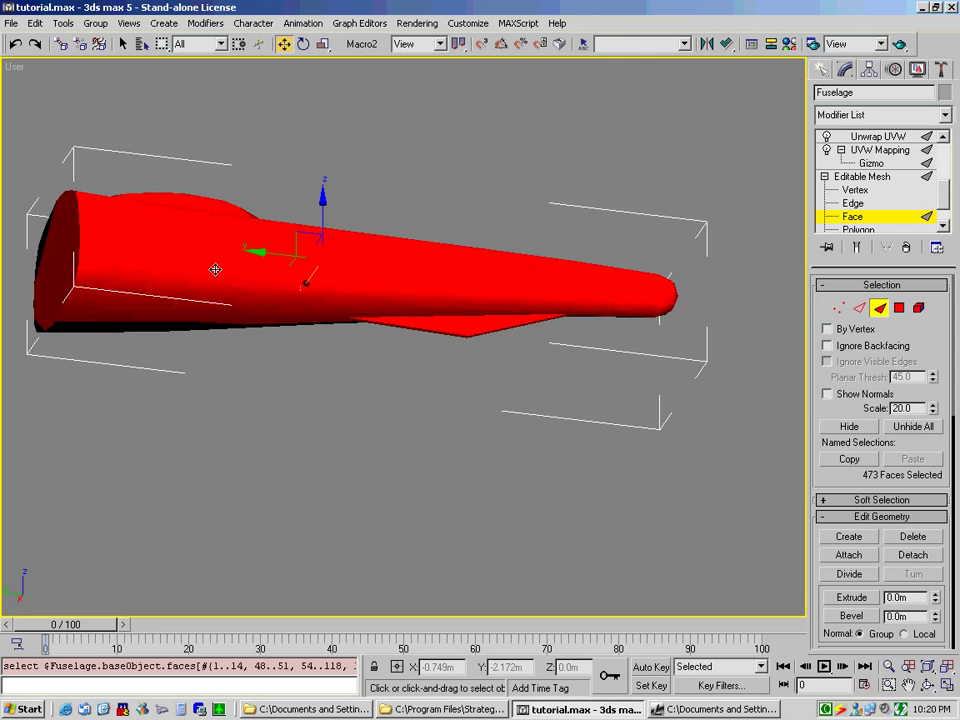
left_click(928, 687)
Orbit to the nose and deselect its triangular front faces and the thin sliver face.
left_click_drag(302, 324, 481, 393)
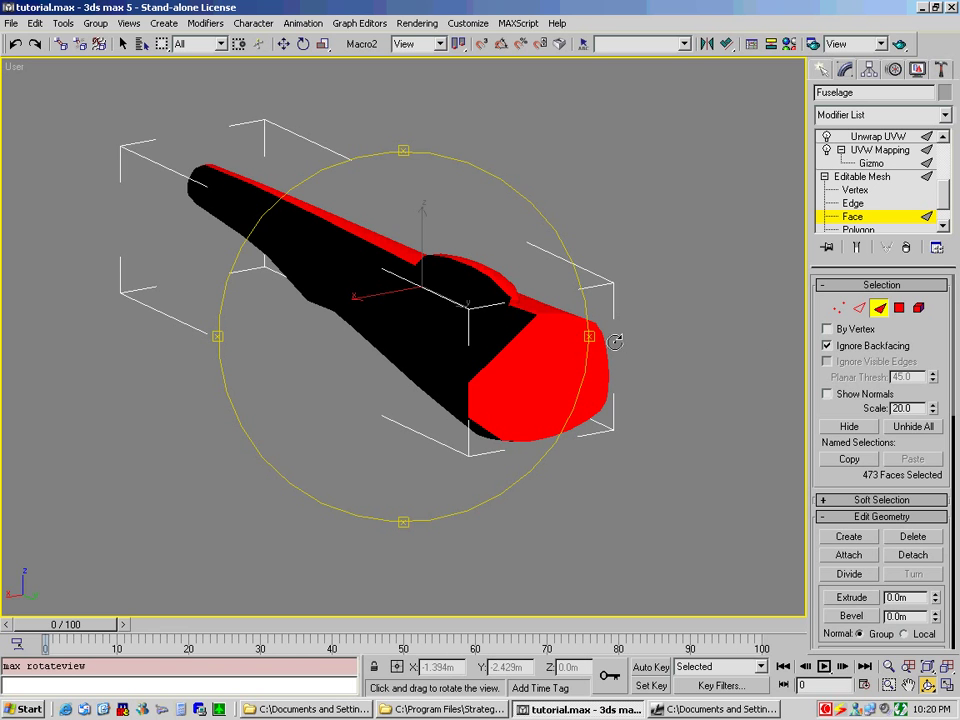
key("w")
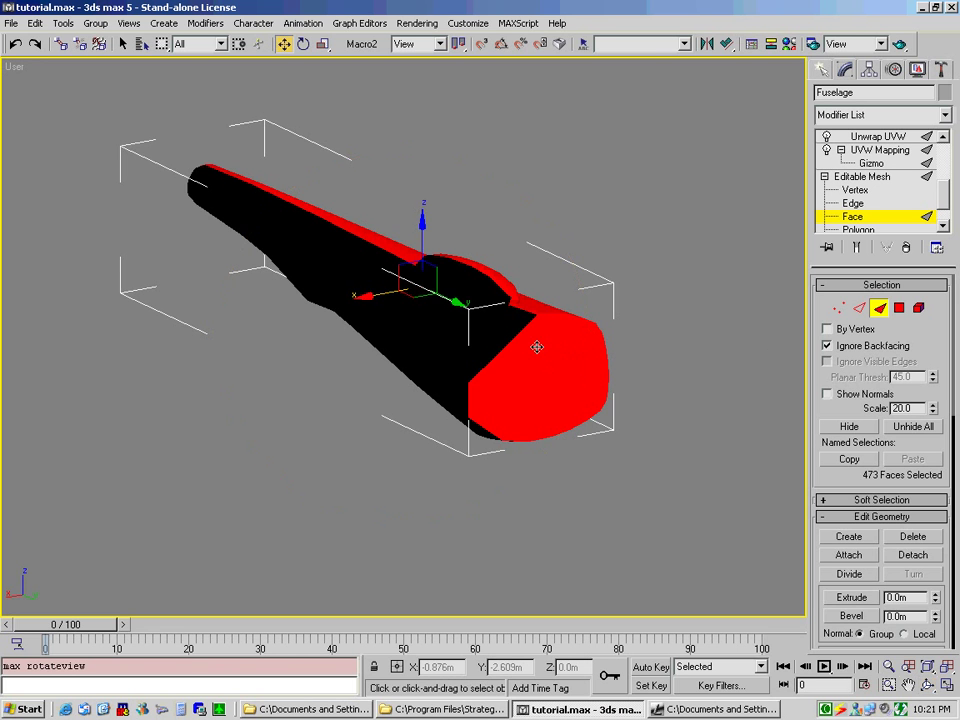
left_click(532, 347, "alt")
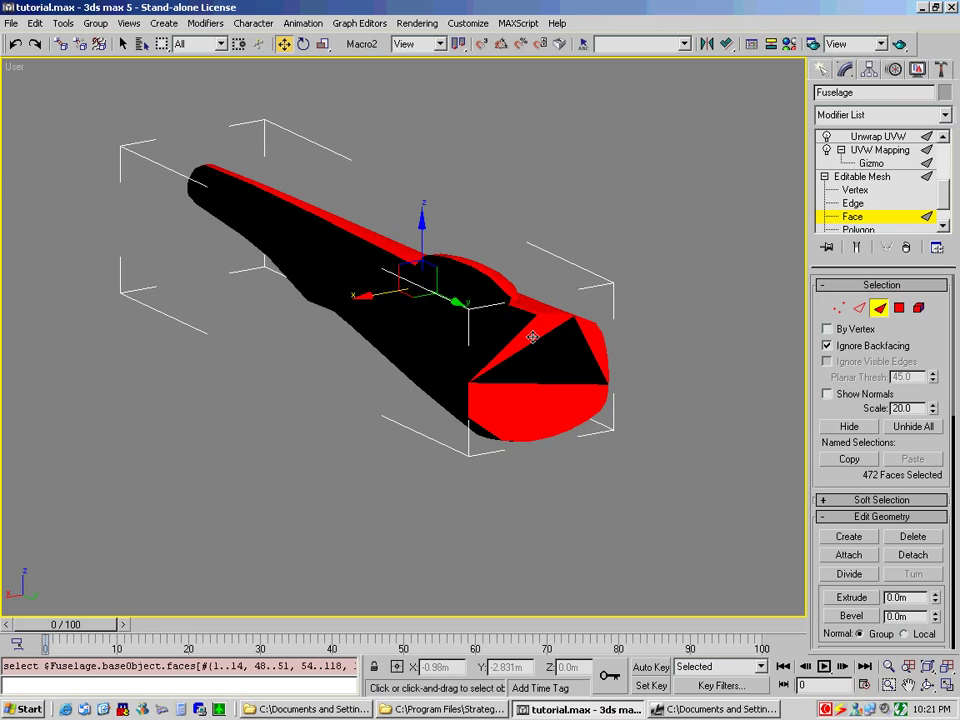
left_click(532, 336, "alt")
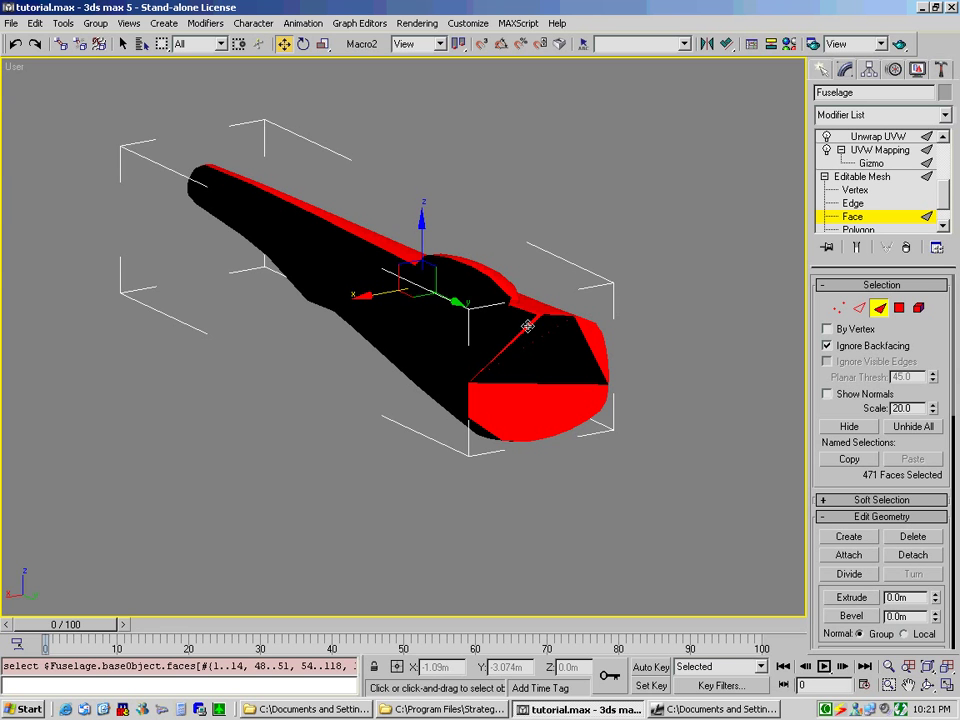
left_click(527, 326, "alt")
scroll(527, 326, "up", 4)
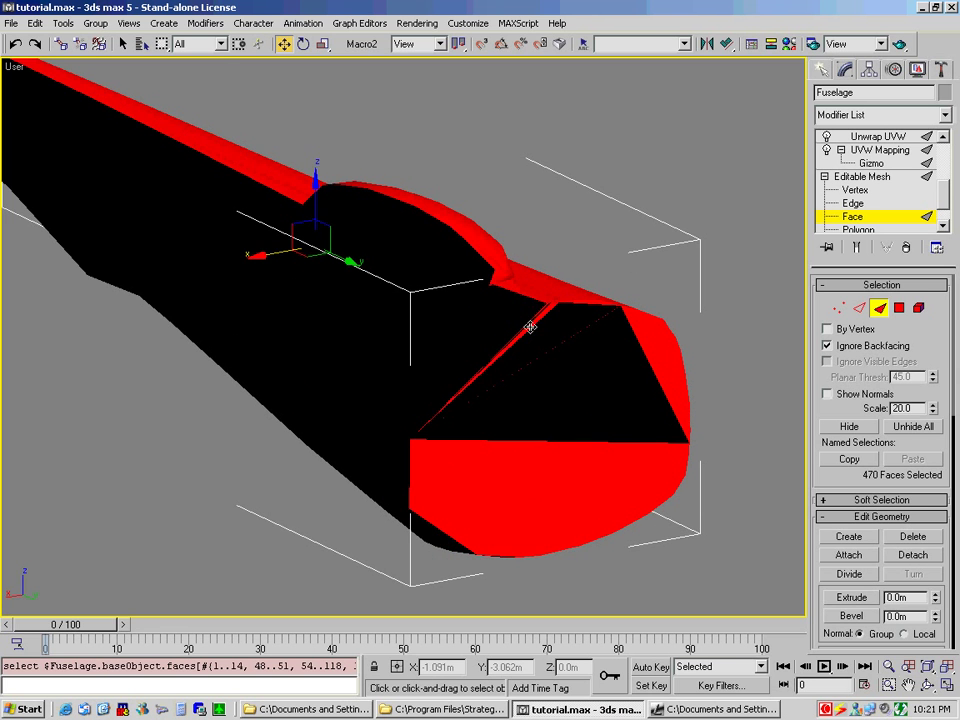
left_click(530, 327, "alt")
Deselect the nose's bottom face, bottom-rim sliver and right-end faces, leaving 462 selected.
scroll(529, 326, "up", 2)
scroll(531, 350, "down", 5)
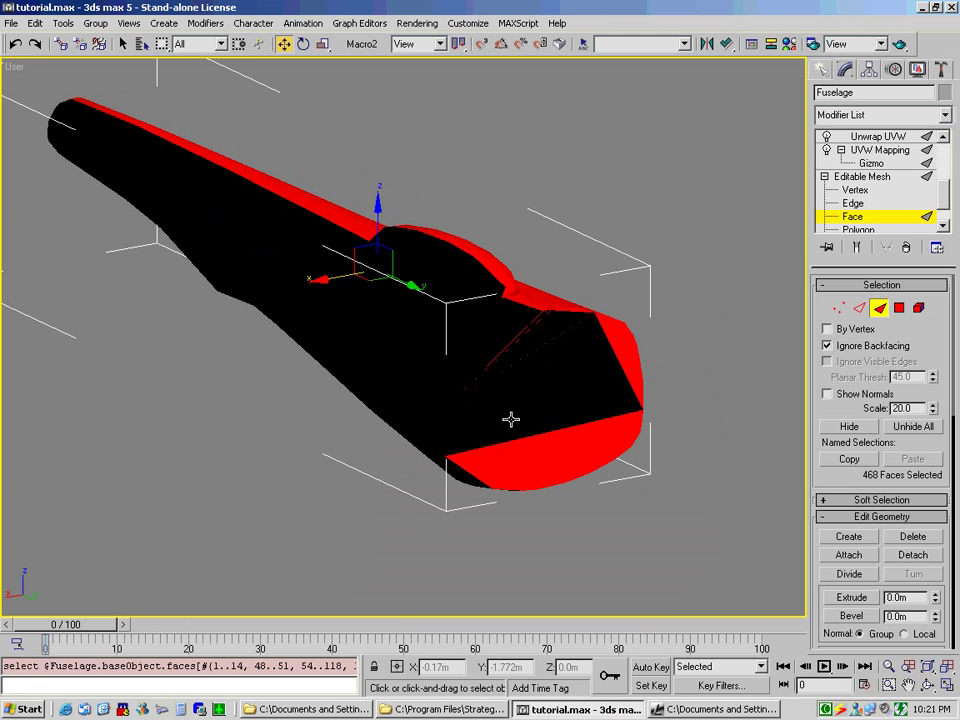
left_click(544, 455, "alt")
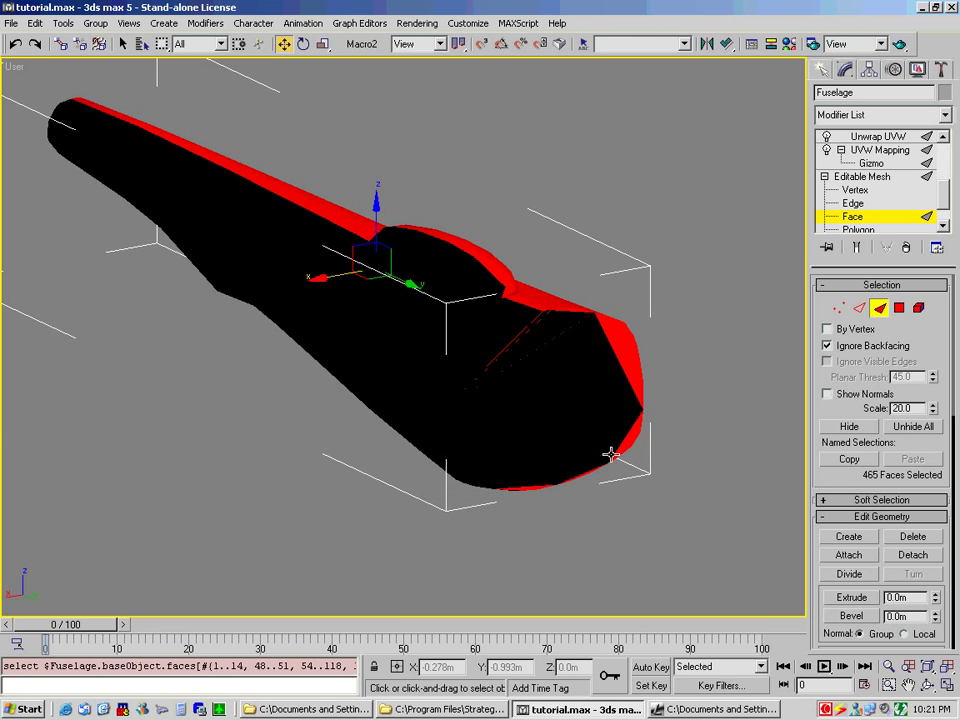
left_click(526, 487, "alt")
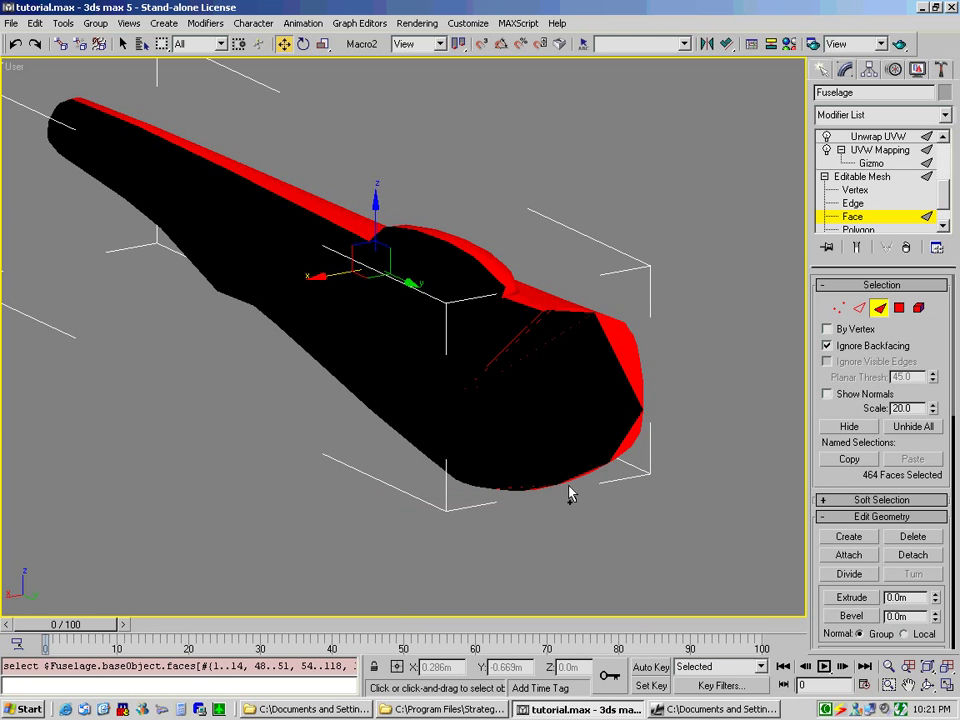
left_click(629, 435, "alt")
left_click(624, 355, "alt")
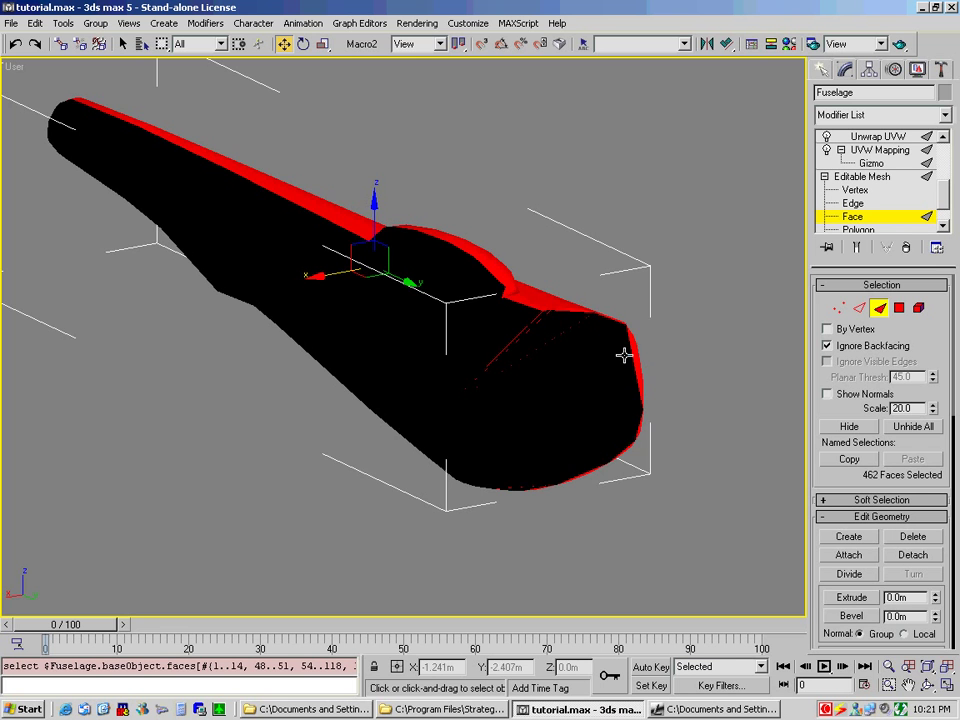
scroll(604, 362, "down", 5)
scroll(604, 362, "up", 5)
Arc Rotate the viewport around to a side view of the fuselage's 462-face selection.
left_click(928, 685)
left_click_drag(546, 456, 137, 302)
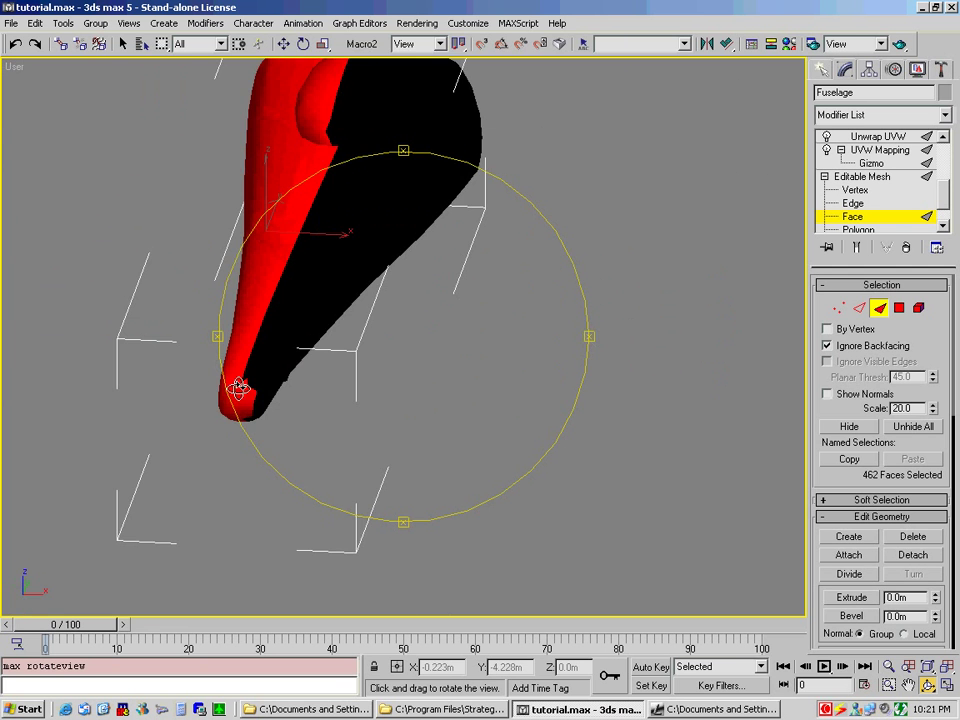
left_click_drag(343, 288, 375, 407)
left_click_drag(461, 407, 353, 422)
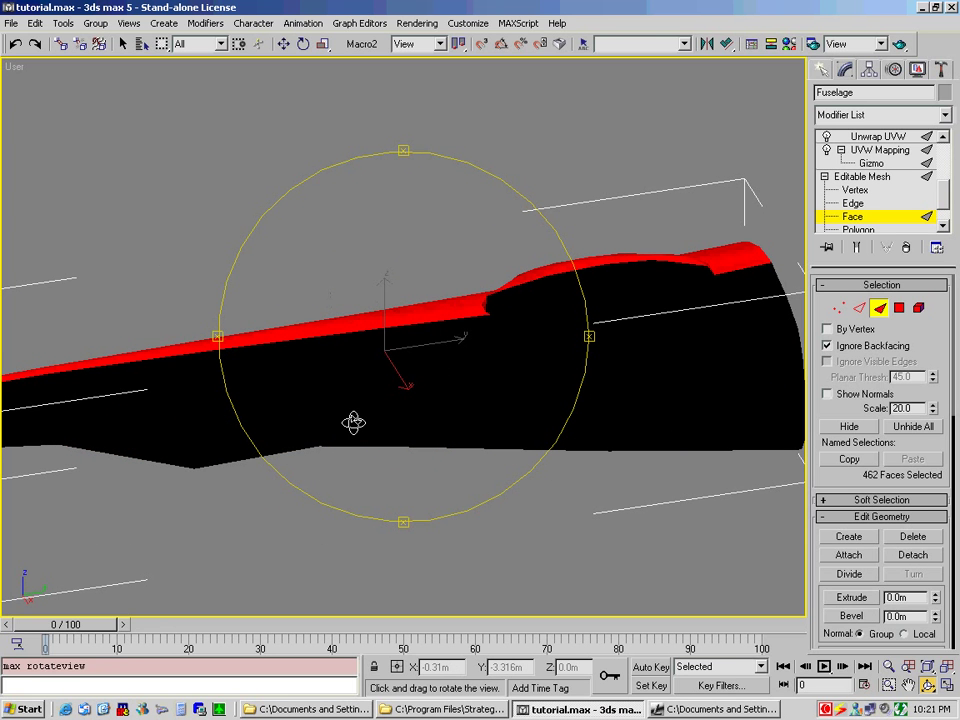